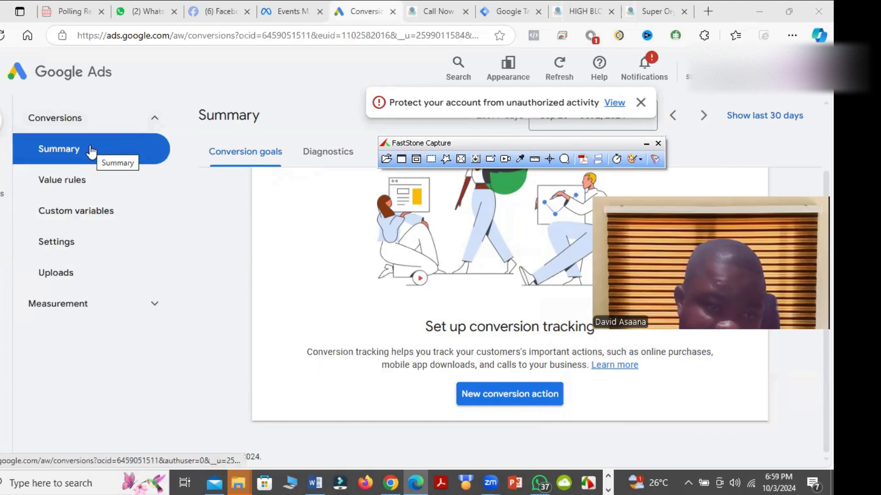
Start a new conversion action and choose Website as the kind of conversions to track.
drag(433, 146, 547, 111)
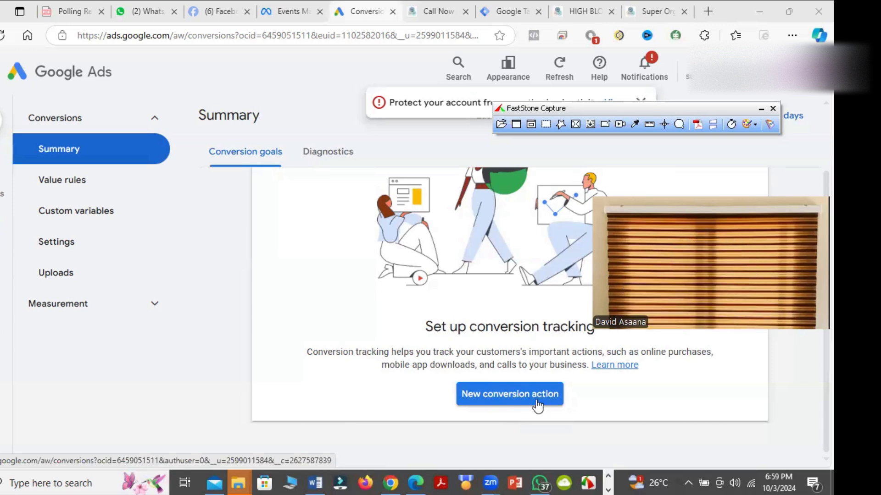
click(529, 400)
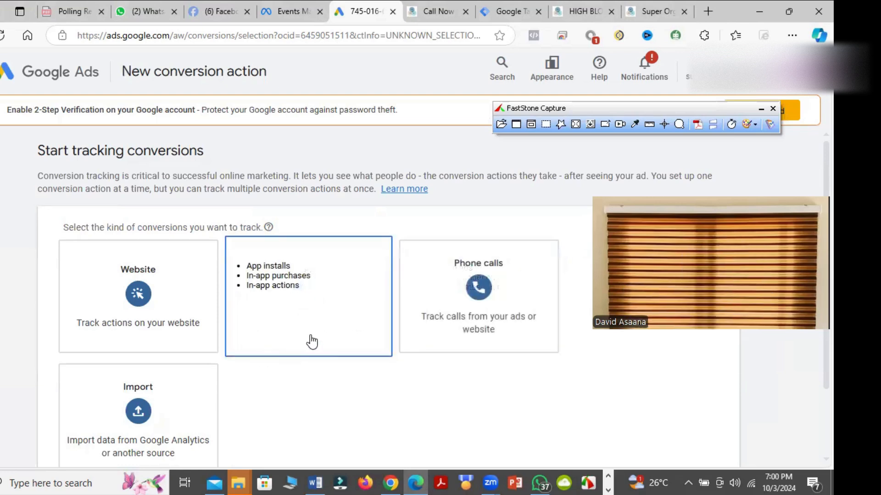
scroll(305, 294, down, 1)
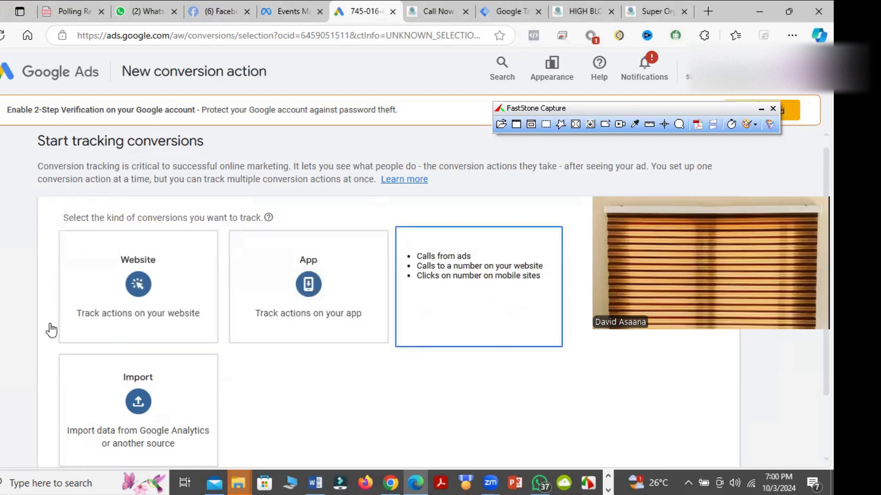
click(127, 299)
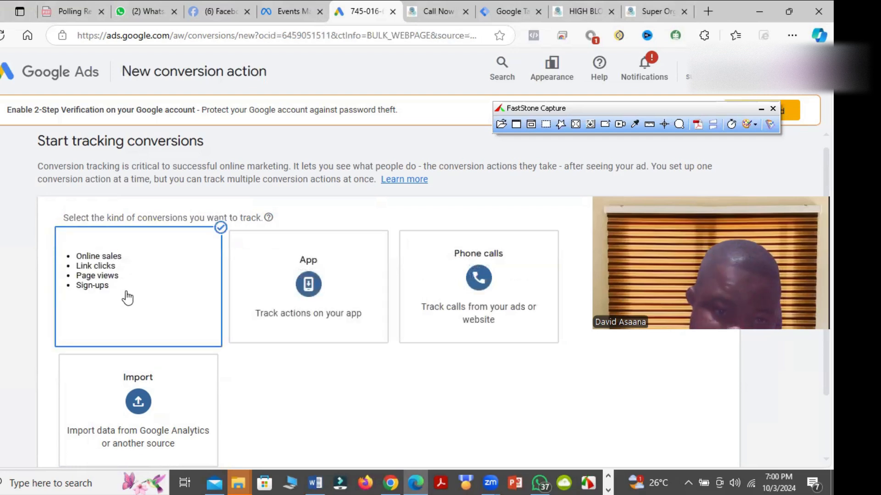
click(116, 300)
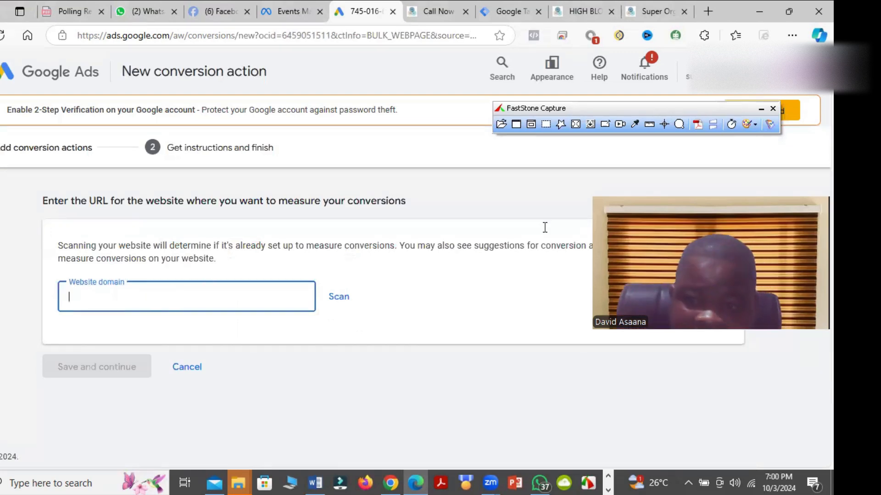
key(alt+Tab)
right_click(137, 299)
click(197, 186)
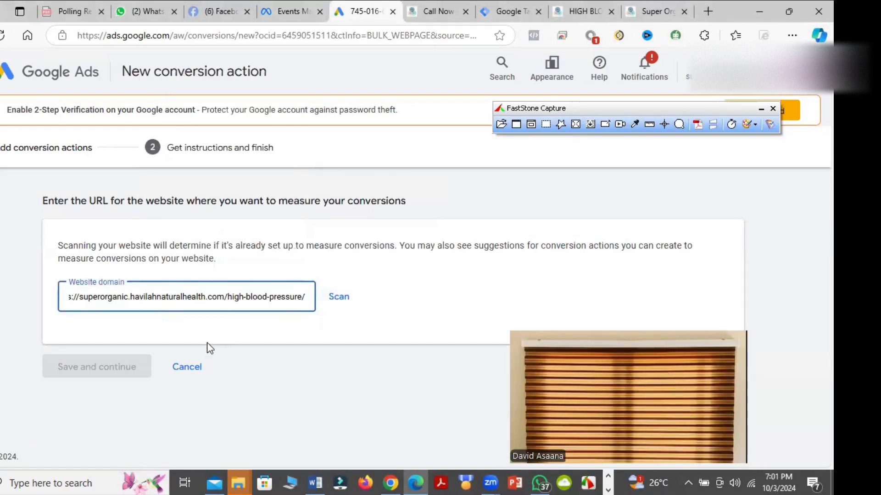
click(339, 297)
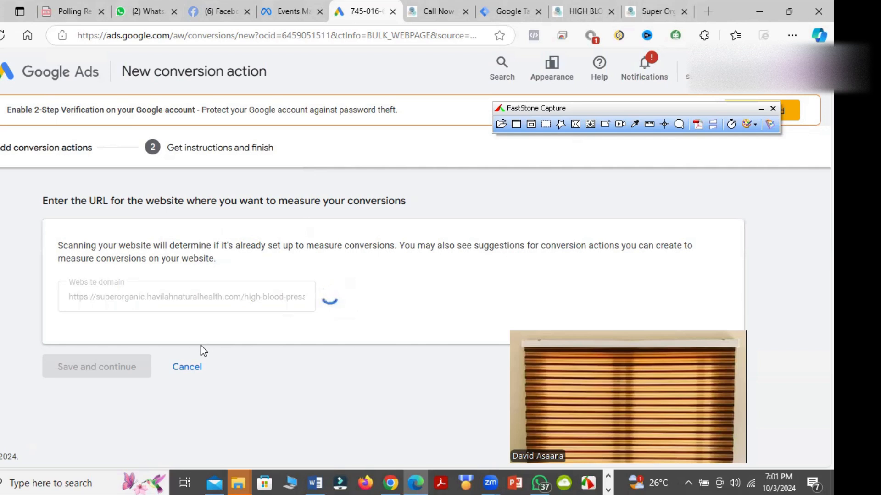
Start adding a conversion action manually using code.
scroll(200, 345, down, 4)
scroll(217, 290, up, 2)
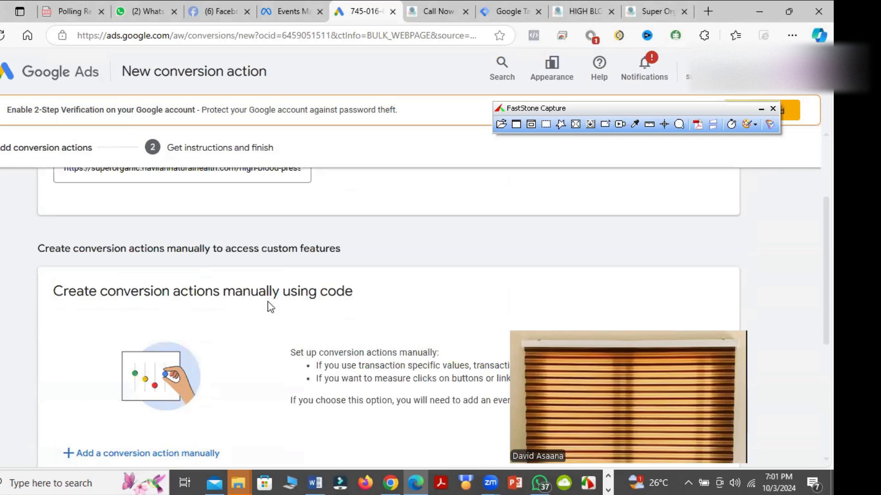
scroll(334, 300, down, 1)
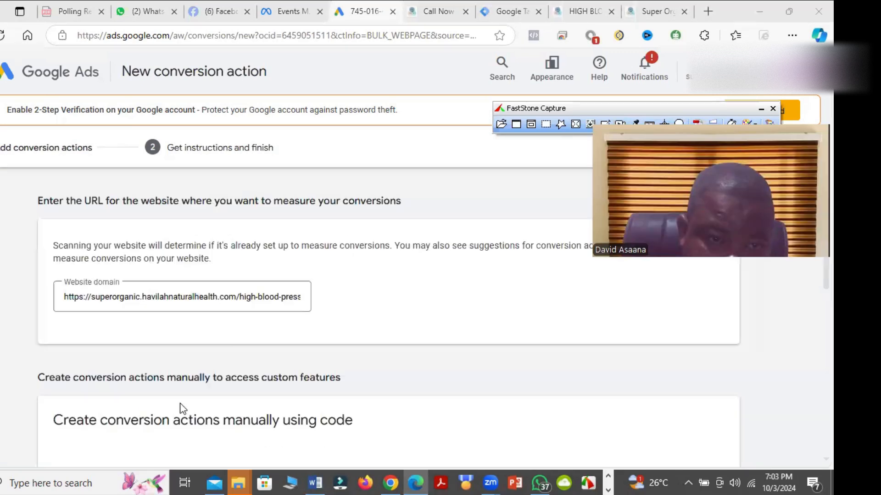
scroll(188, 390, down, 2)
scroll(173, 448, down, 1)
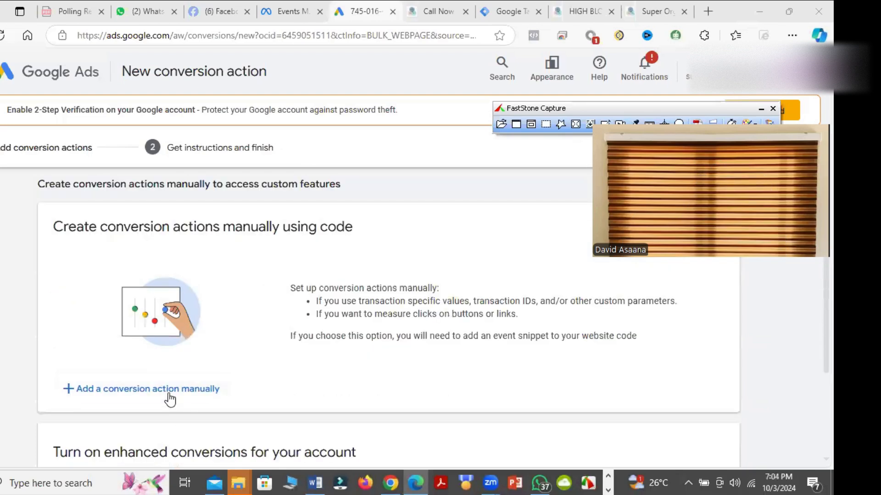
click(169, 390)
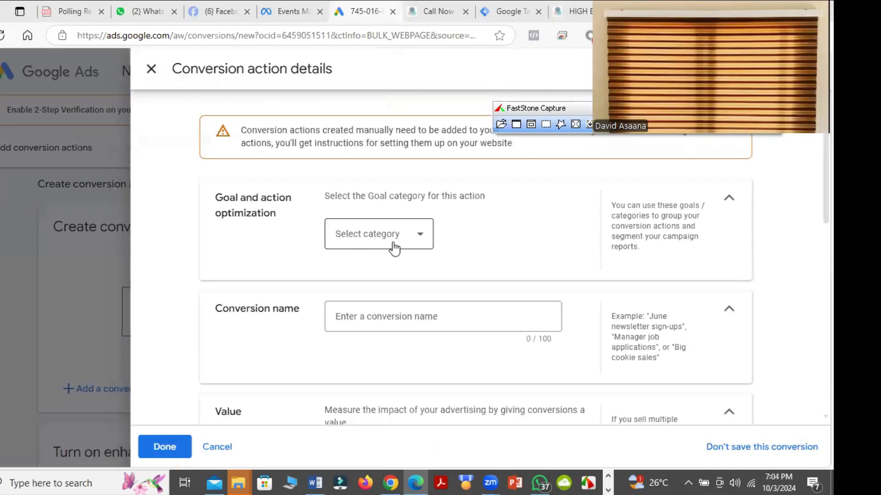
Set the goal category of the conversion action to Page view.
click(379, 240)
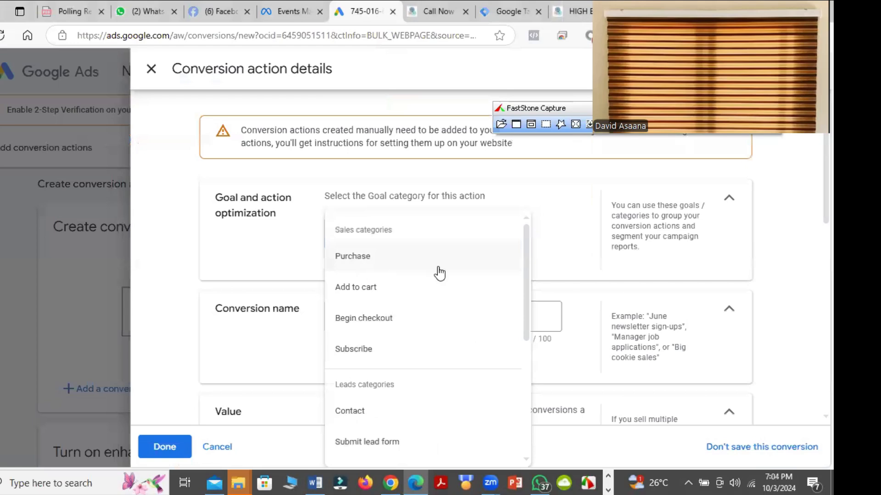
scroll(408, 273, down, 1)
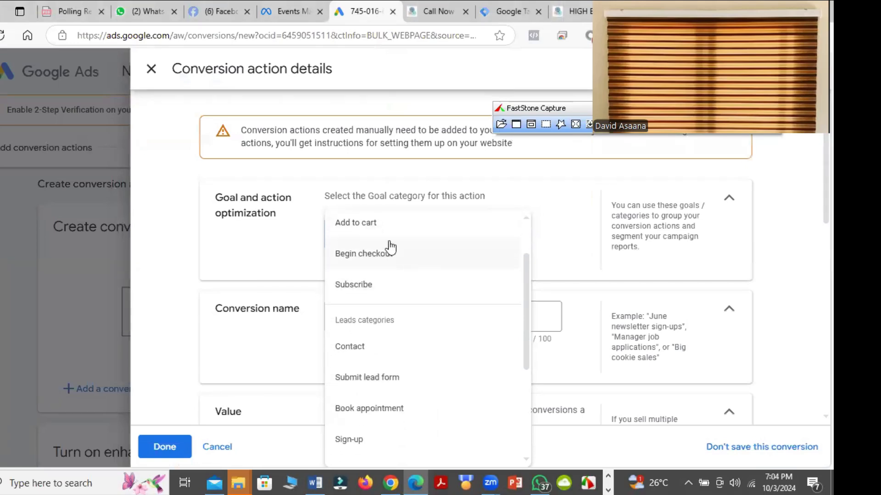
scroll(385, 294, down, 1)
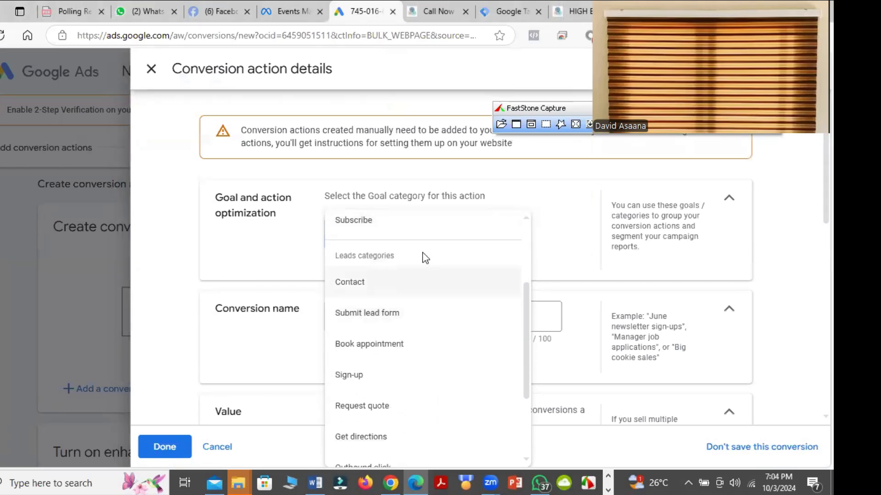
scroll(402, 302, down, 1)
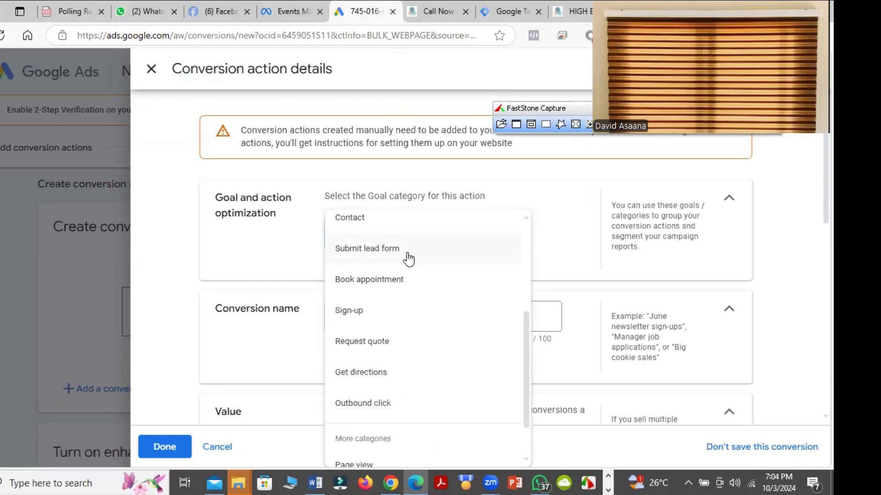
scroll(401, 297, down, 1)
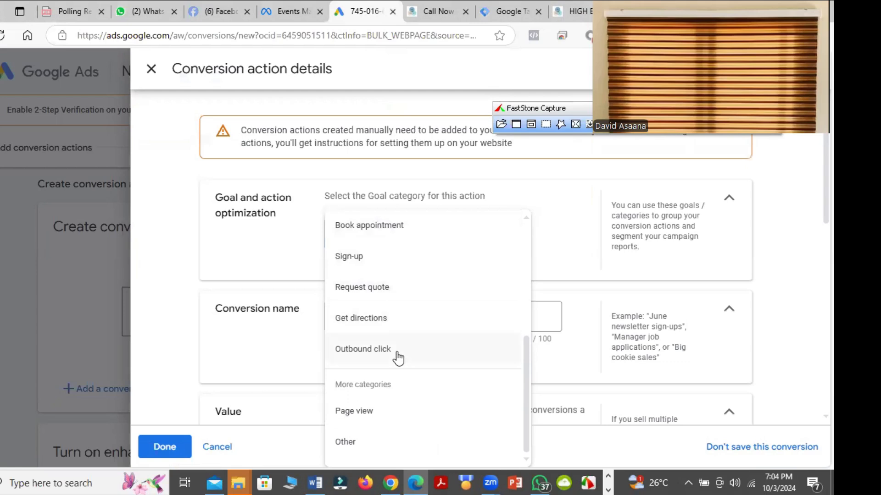
click(381, 421)
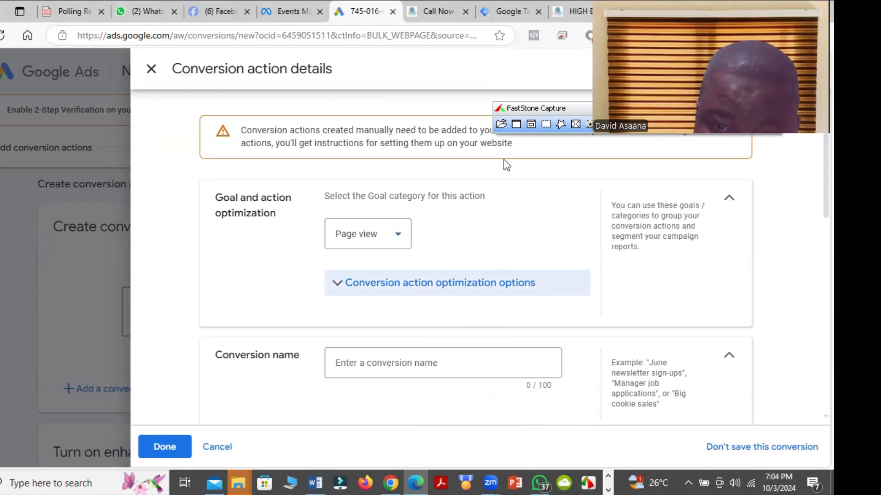
Name the conversion "BP page view" and choose not to use a value for this conversion action.
click(391, 370)
text(BP page view)
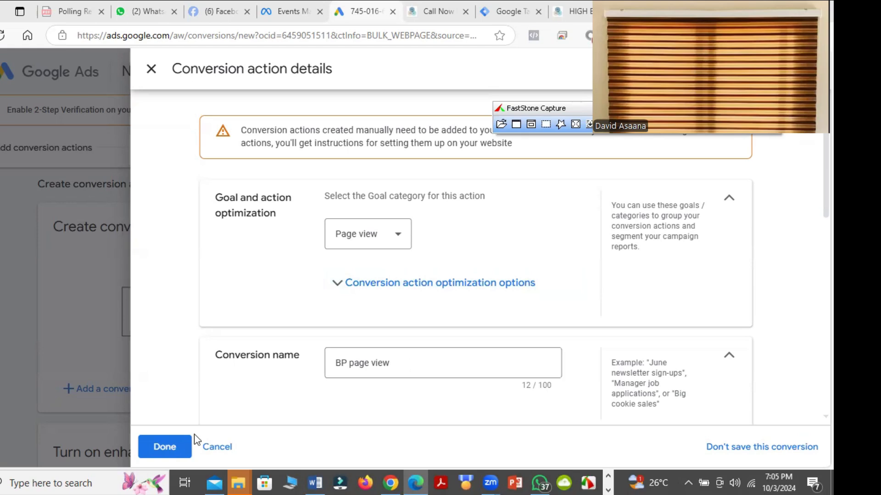
scroll(299, 370, down, 5)
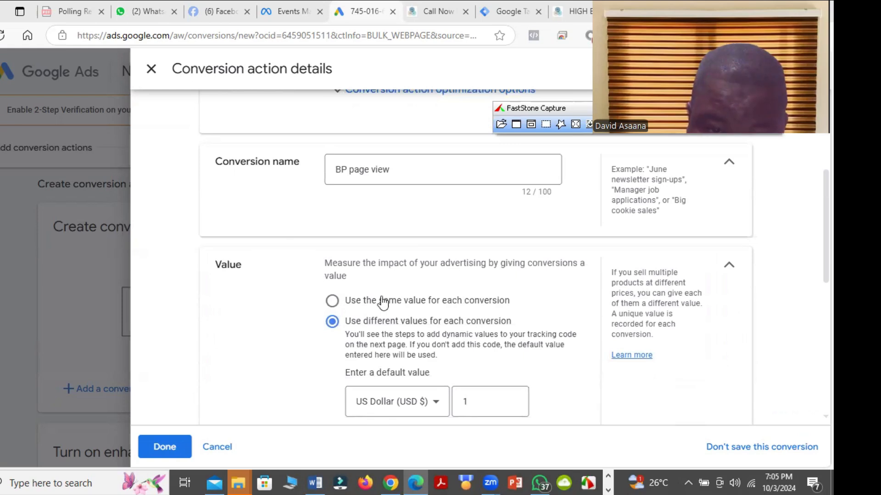
scroll(340, 321, down, 2)
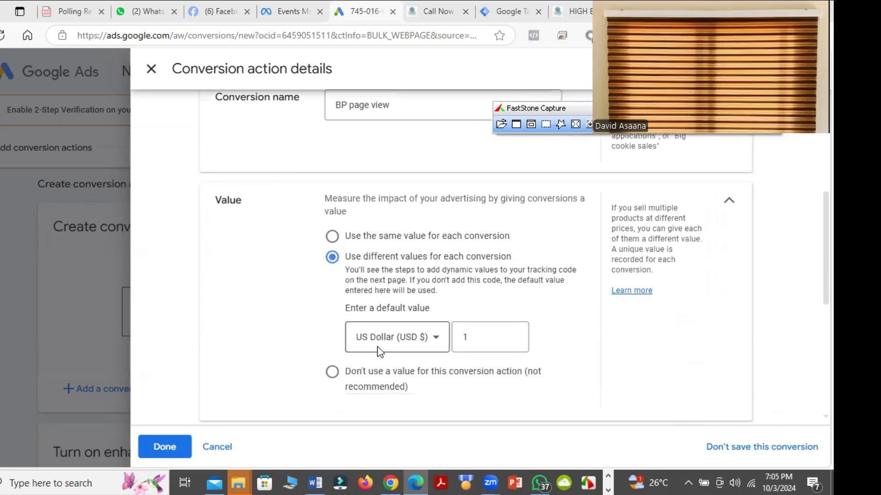
click(332, 373)
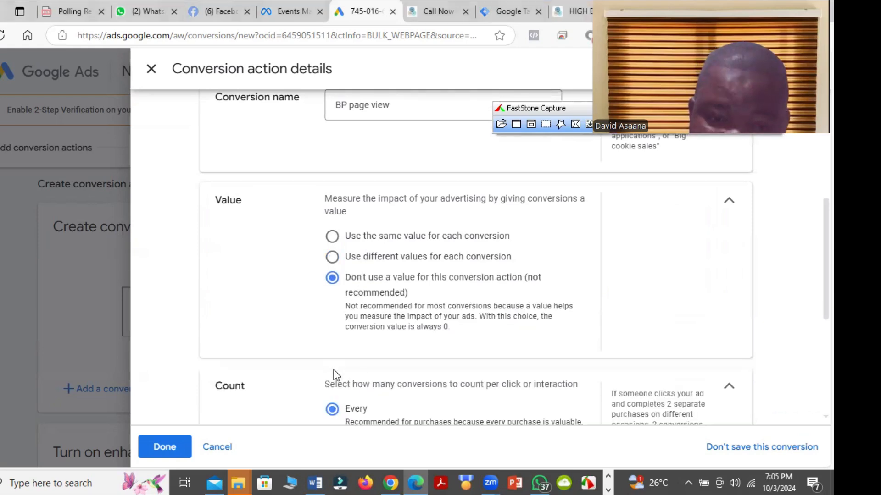
Review the count, conversion window and attribution settings, and look through the available goal categories without changing them.
scroll(362, 374, down, 3)
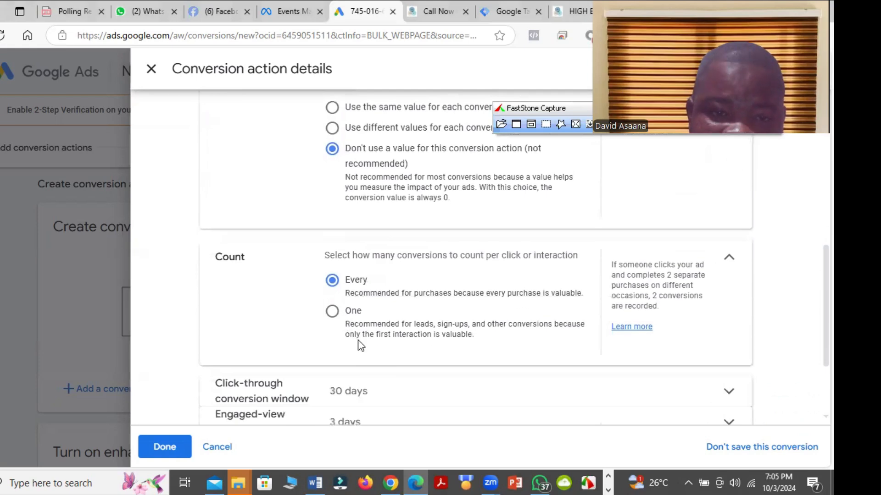
scroll(355, 321, up, 2)
scroll(373, 372, down, 3)
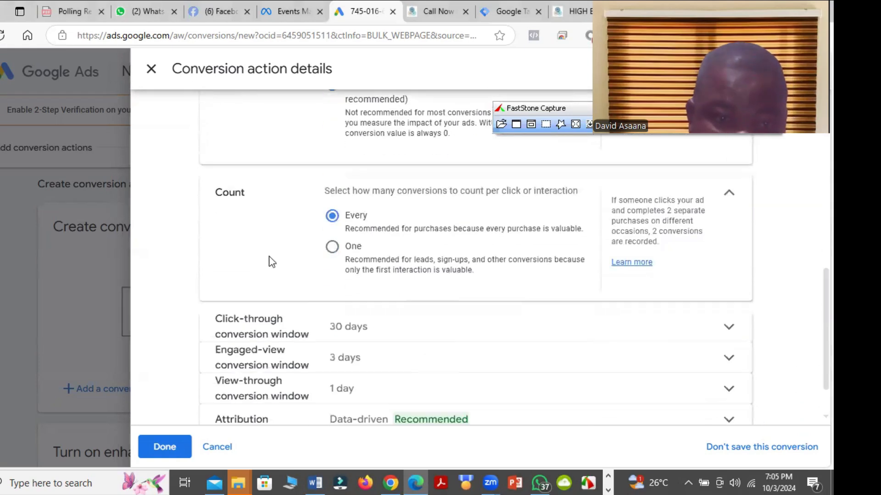
scroll(412, 274, up, 3)
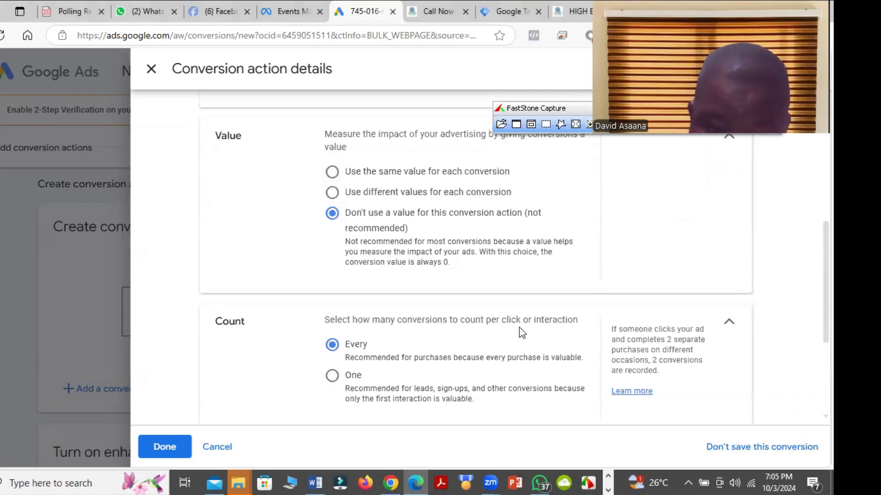
scroll(351, 365, down, 4)
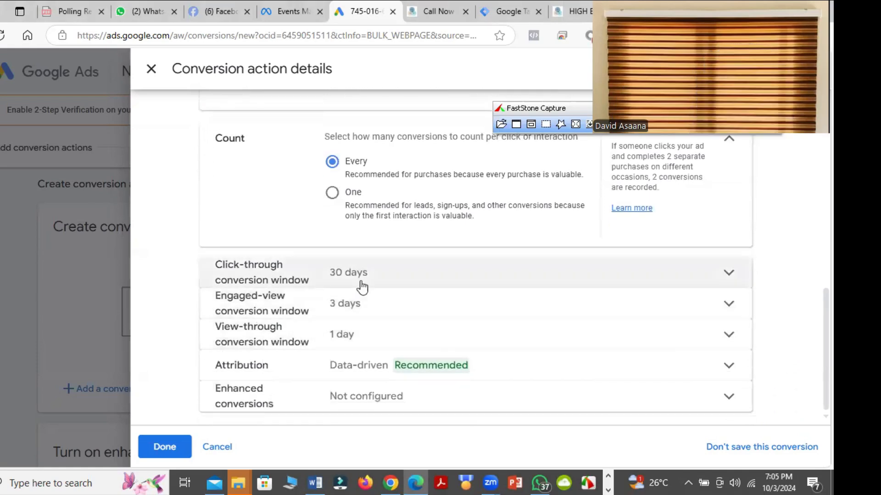
scroll(366, 283, up, 10)
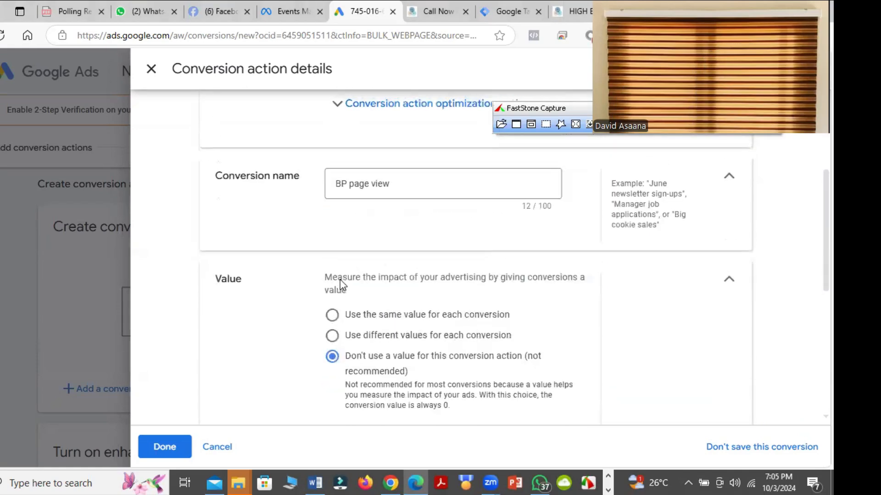
click(394, 233)
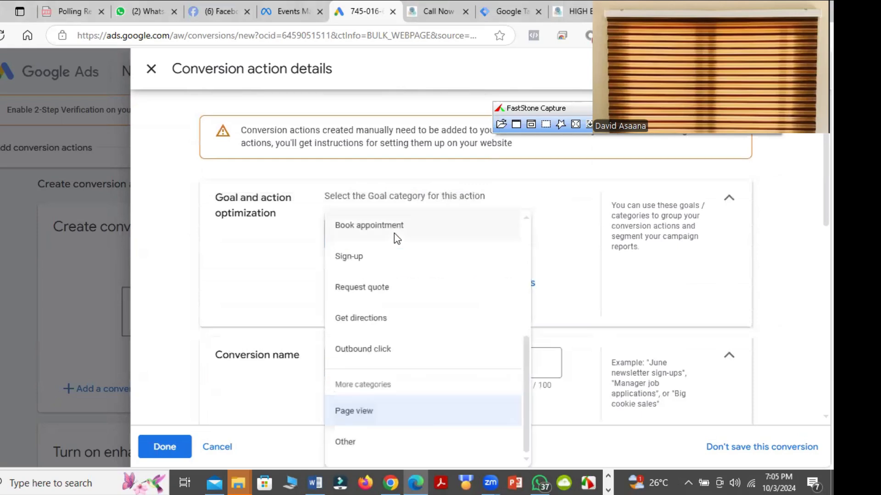
scroll(384, 325, up, 3)
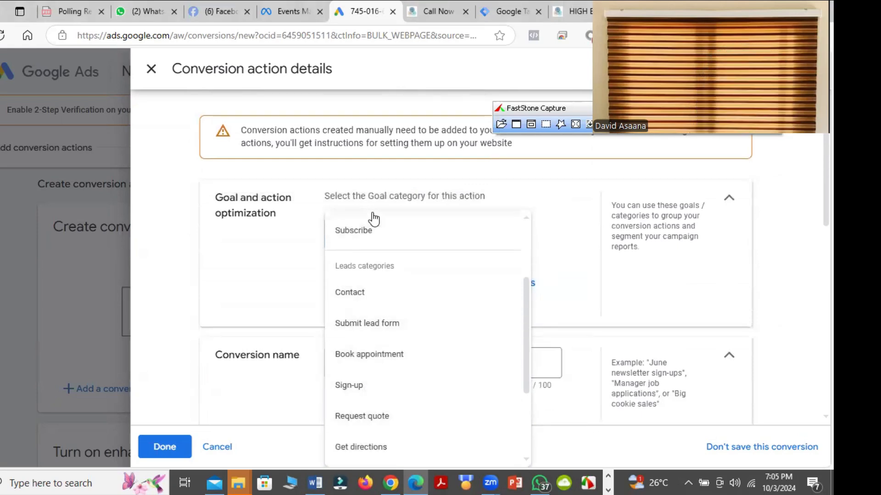
click(270, 282)
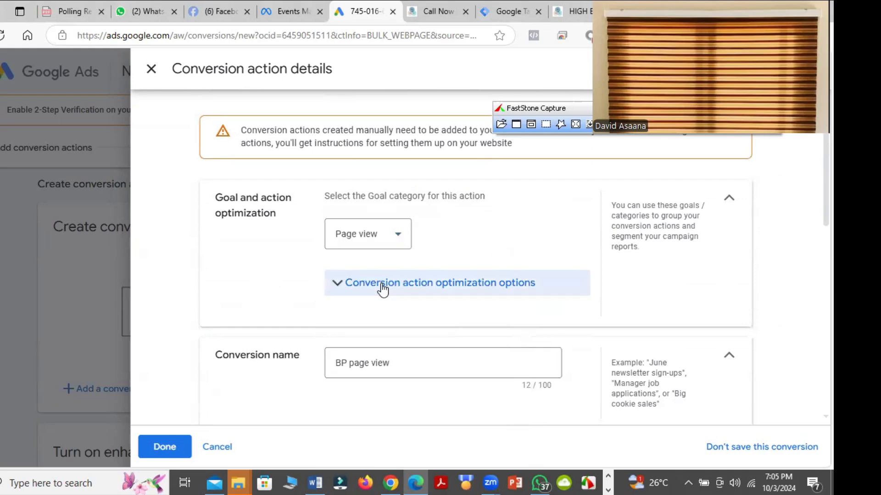
scroll(384, 290, down, 4)
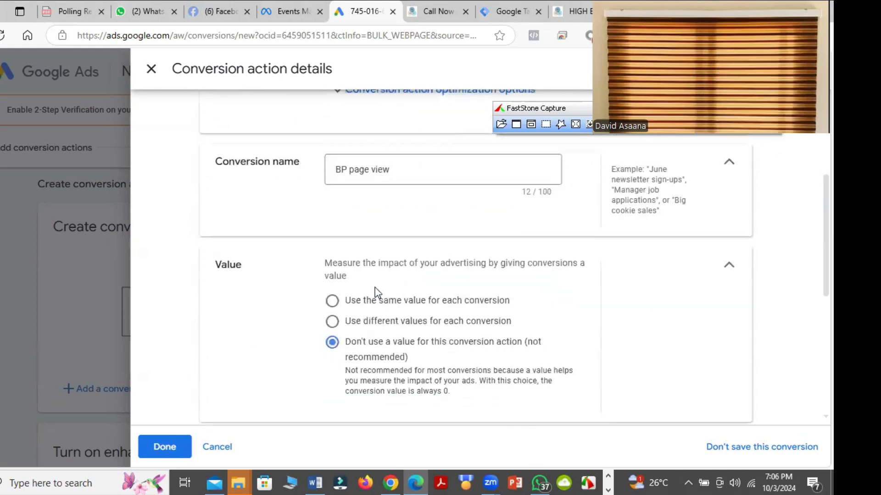
scroll(376, 292, up, 4)
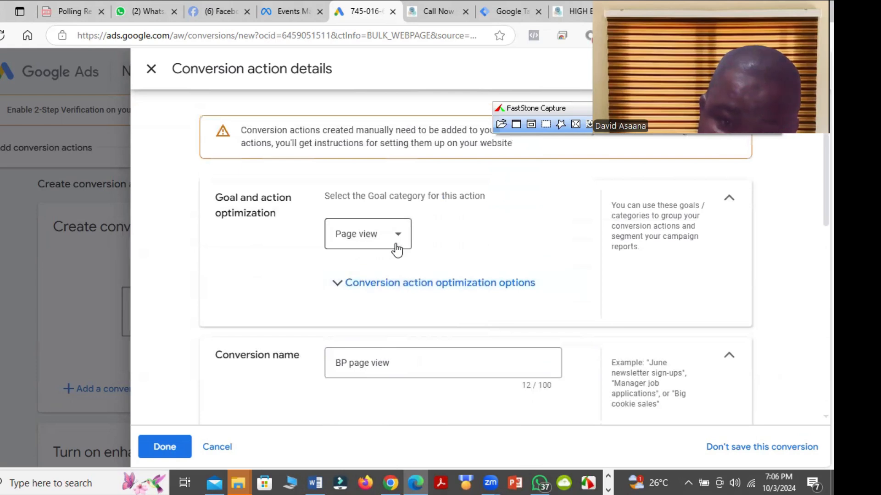
click(395, 234)
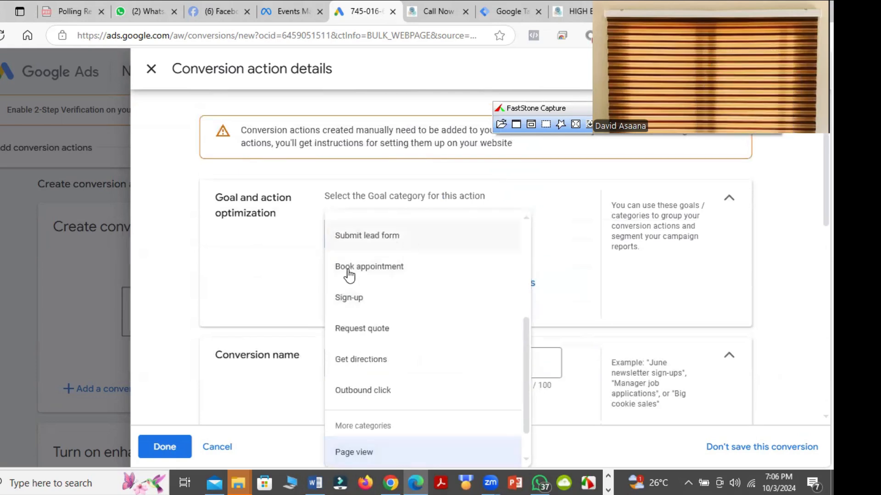
click(228, 290)
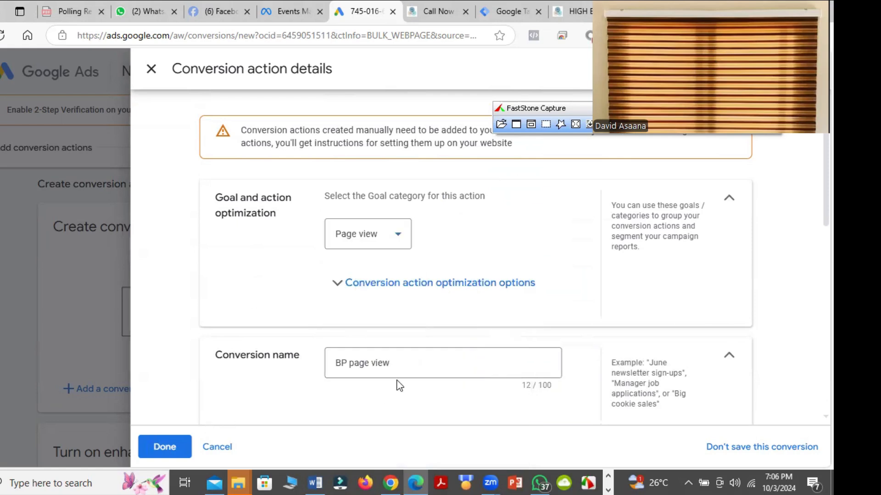
Finish the conversion action details so BP page view is added to the manually created conversion actions.
scroll(395, 383, down, 4)
click(166, 447)
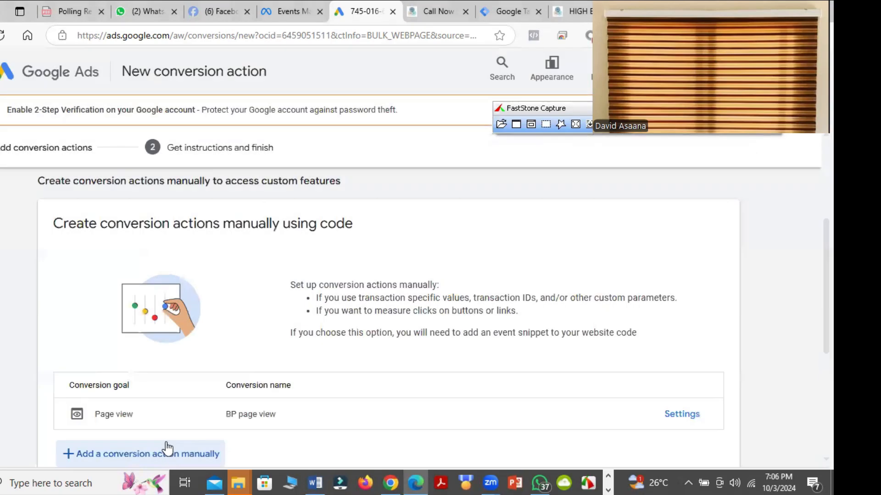
scroll(395, 256, down, 3)
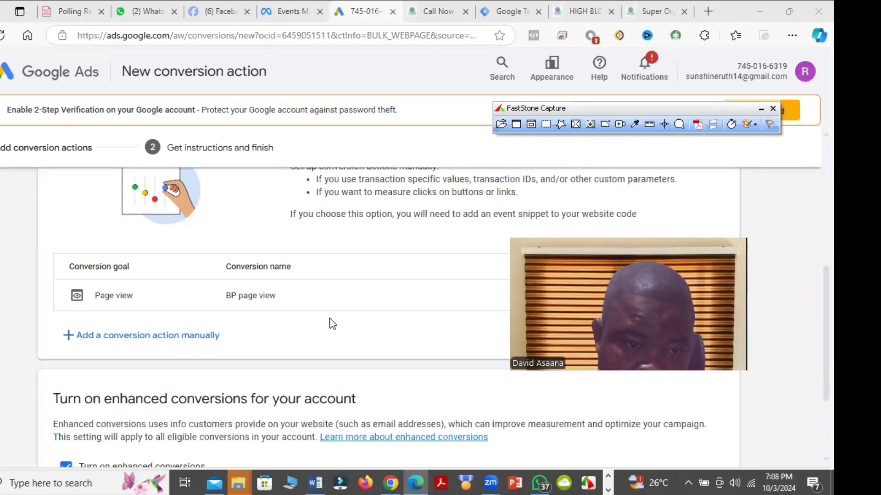
Agree to enhanced conversions for the account, continue to the tag instructions, and review the Google tag setup option.
scroll(330, 324, down, 3)
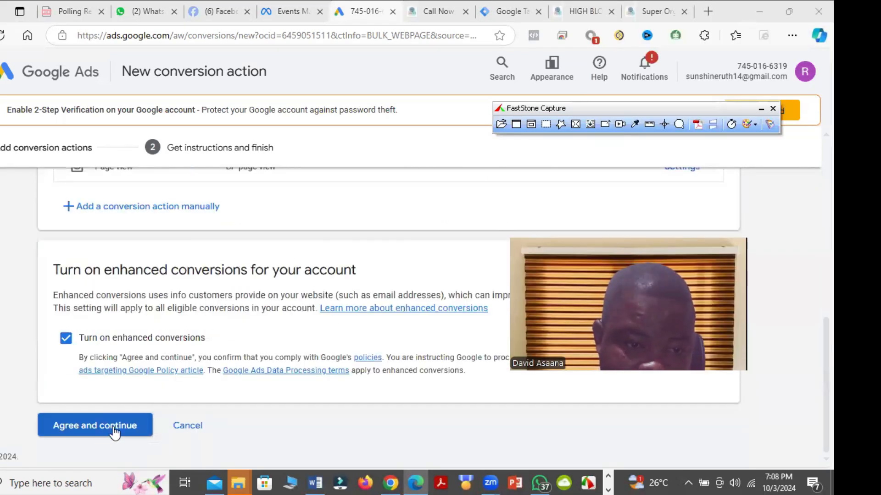
click(113, 429)
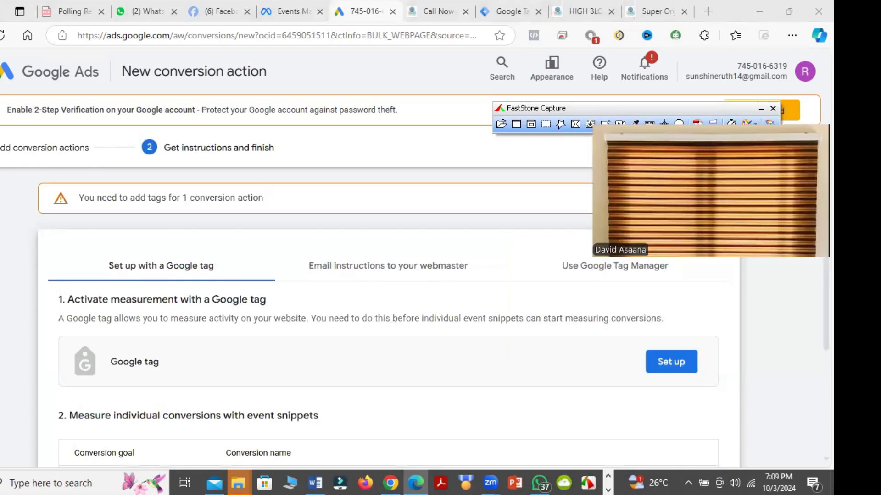
scroll(230, 218, down, 1)
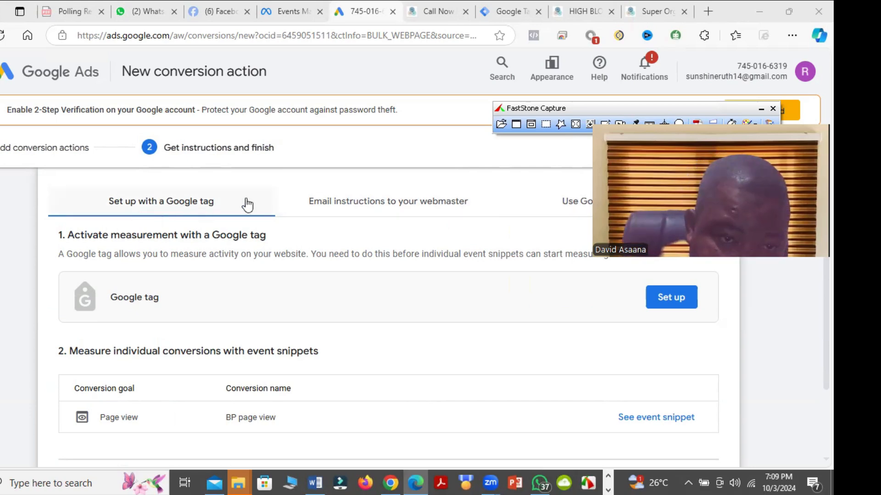
scroll(261, 234, down, 2)
scroll(268, 270, up, 3)
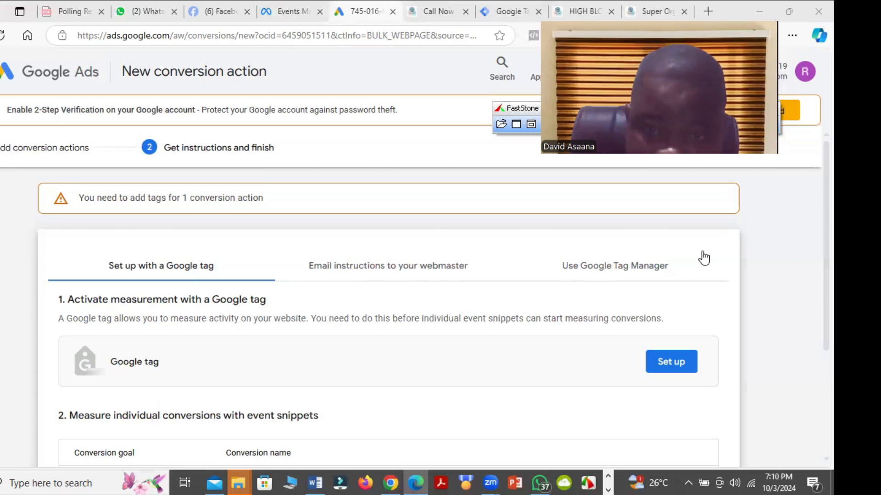
Switch the tag instructions to Google Tag Manager and view the conversion ID and the BP page view conversion label.
click(624, 278)
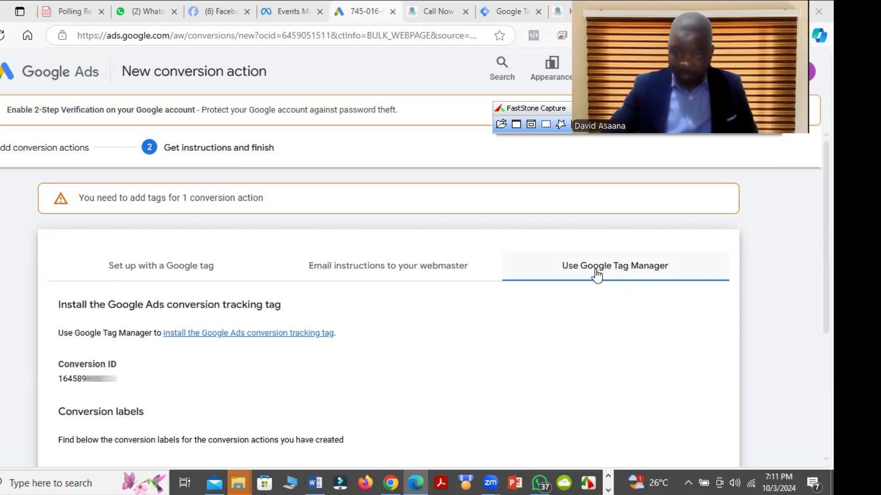
scroll(631, 288, down, 4)
scroll(334, 339, up, 3)
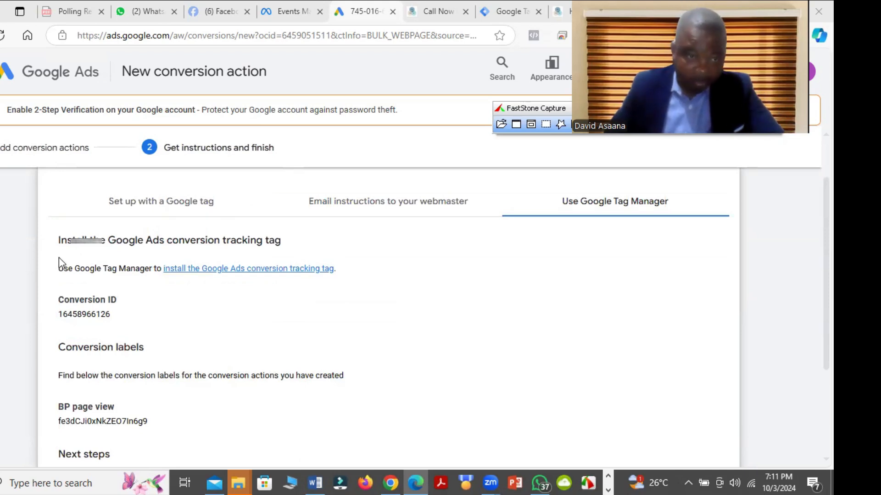
scroll(94, 408, down, 2)
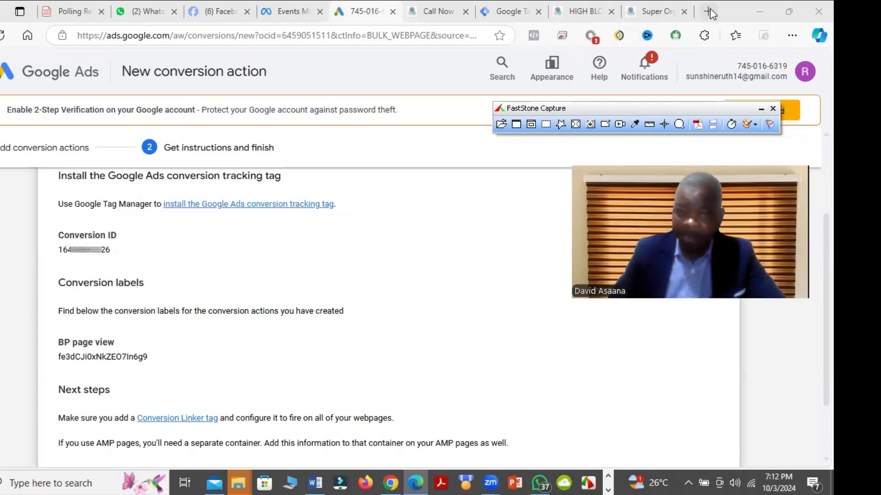
Duplicate the conversion instructions page, open the conversions summary in the copy, and exit the conversion goals guide.
right_click(361, 11)
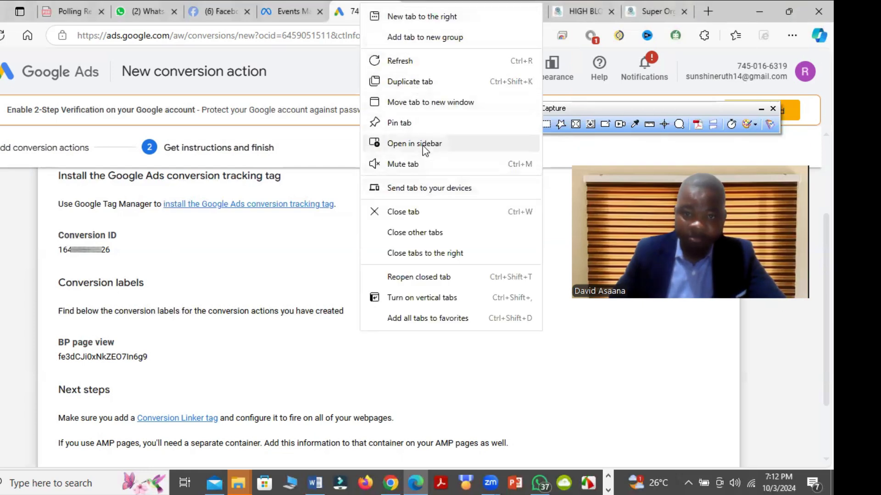
click(428, 83)
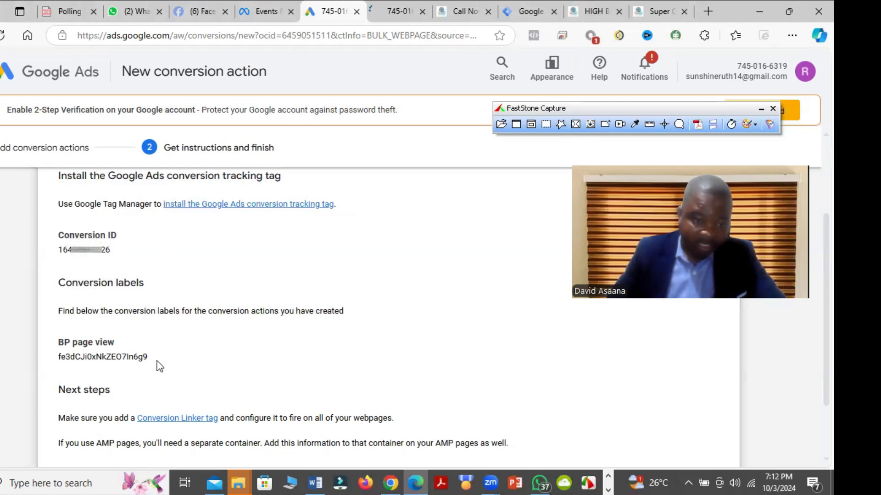
click(395, 10)
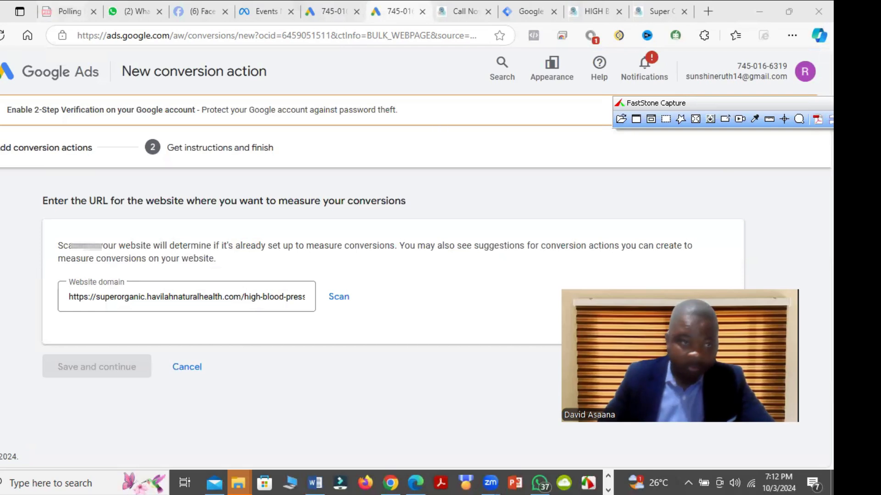
click(1, 72)
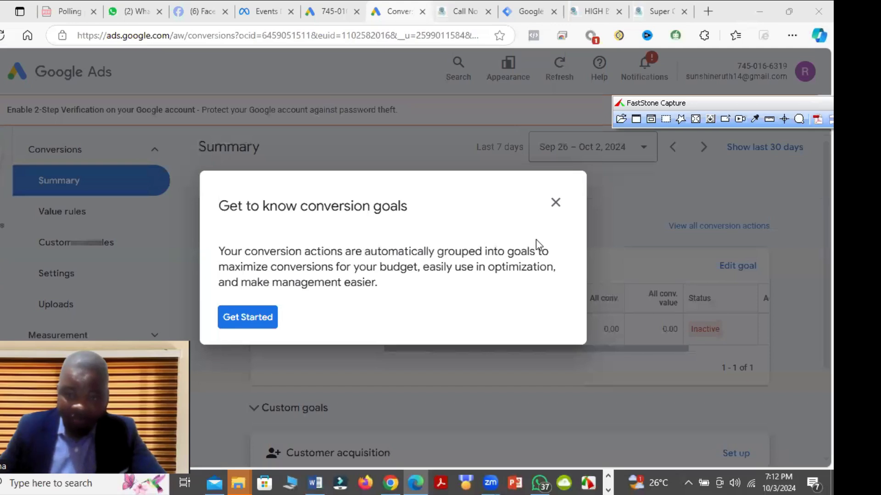
click(555, 208)
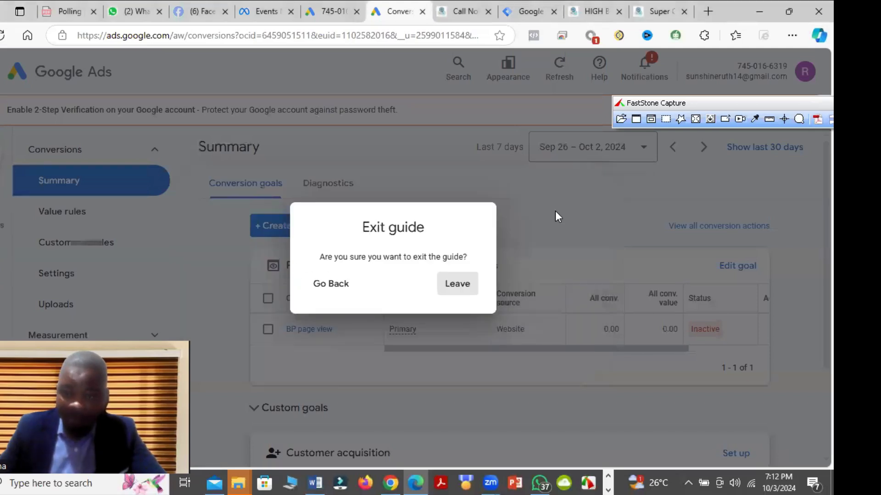
click(457, 294)
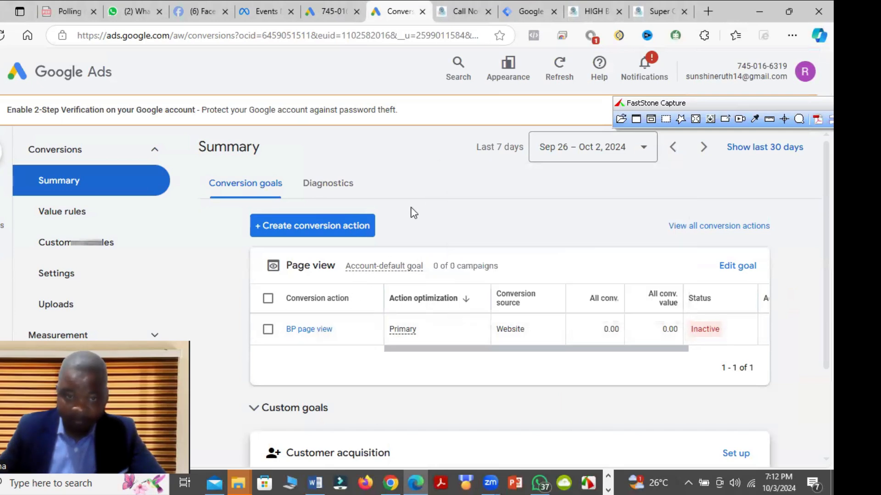
Check the status details of BP page view, open its troubleshooting in Tag Assistant, and return to the conversions summary.
mouse_move(698, 329)
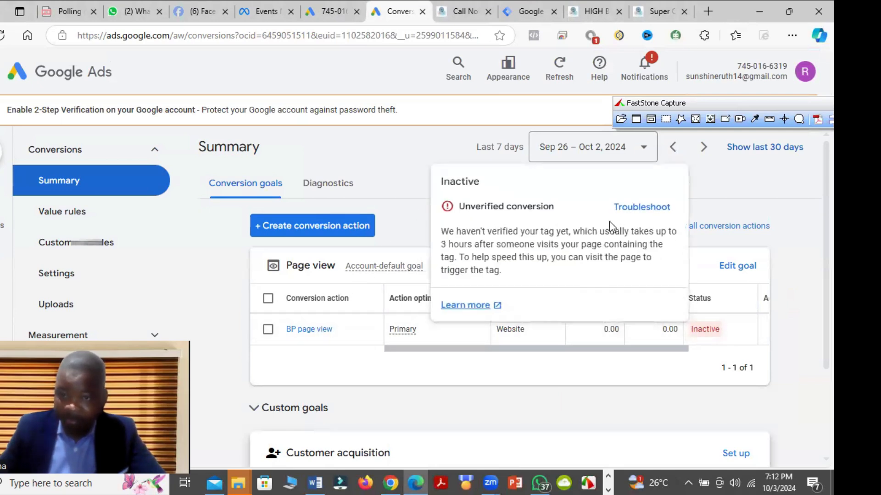
click(641, 209)
click(545, 367)
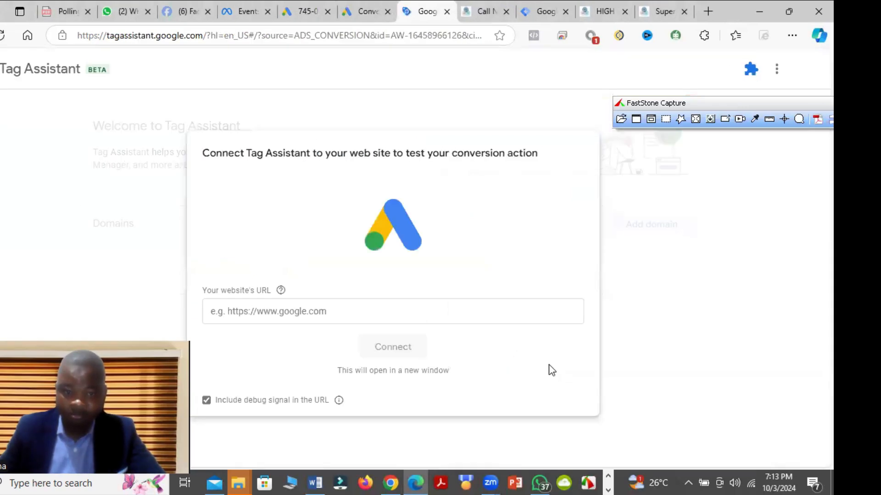
click(371, 10)
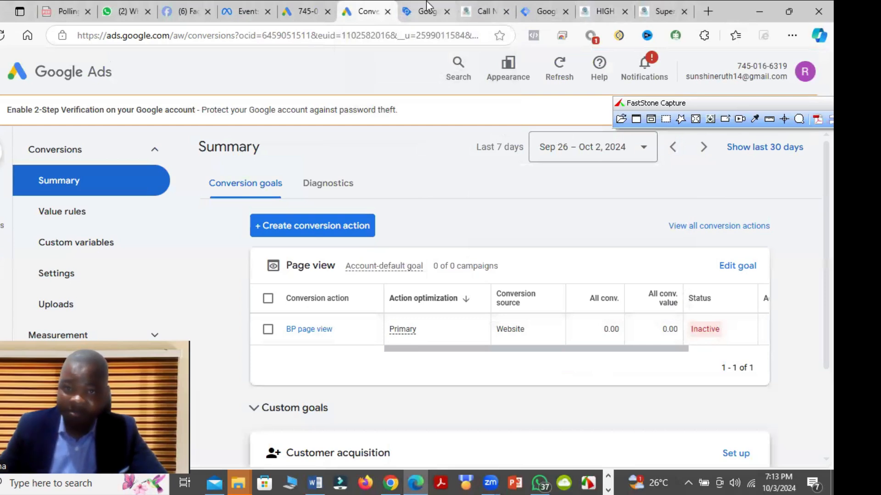
Switch to Google Tag Manager and open the tag list of the superorganic.havilahnaturalhealth.com container.
click(713, 11)
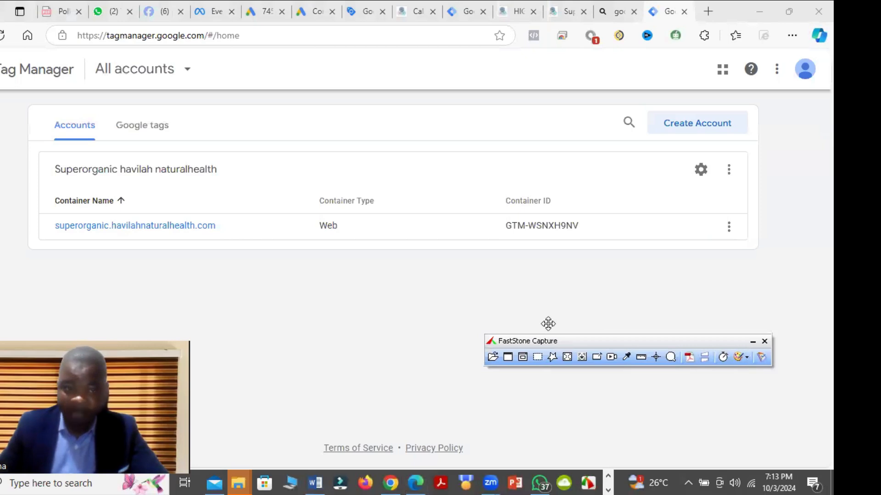
click(111, 228)
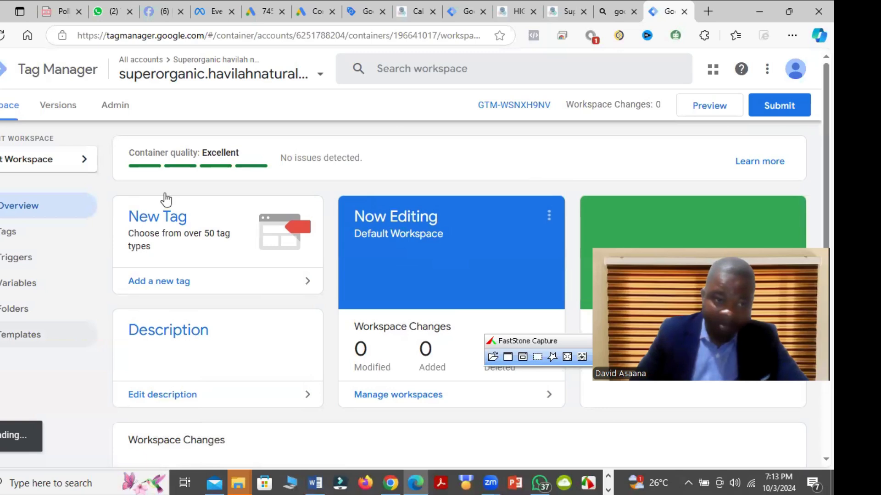
click(29, 242)
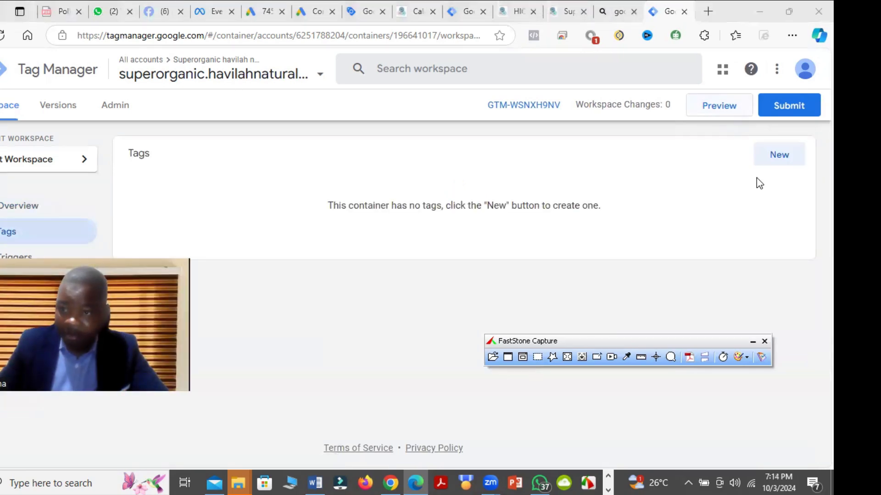
Start a new tag in the container and set its type to Google Ads Conversion Tracking.
click(792, 161)
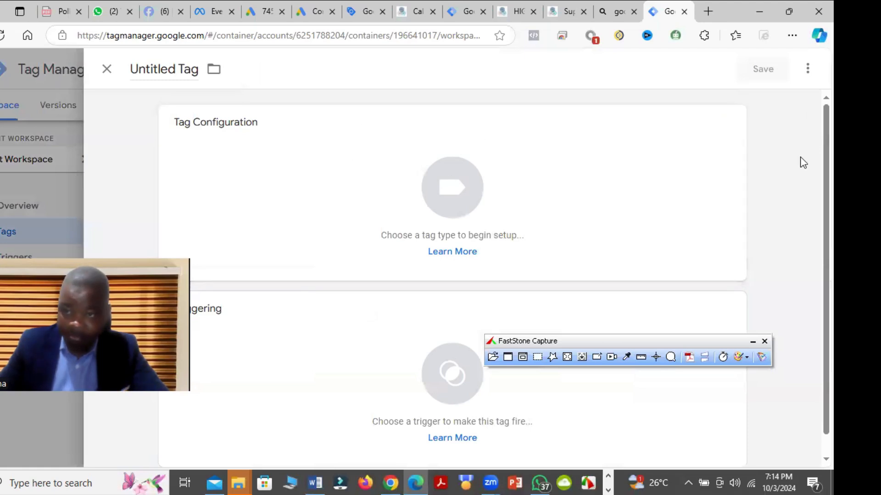
click(725, 129)
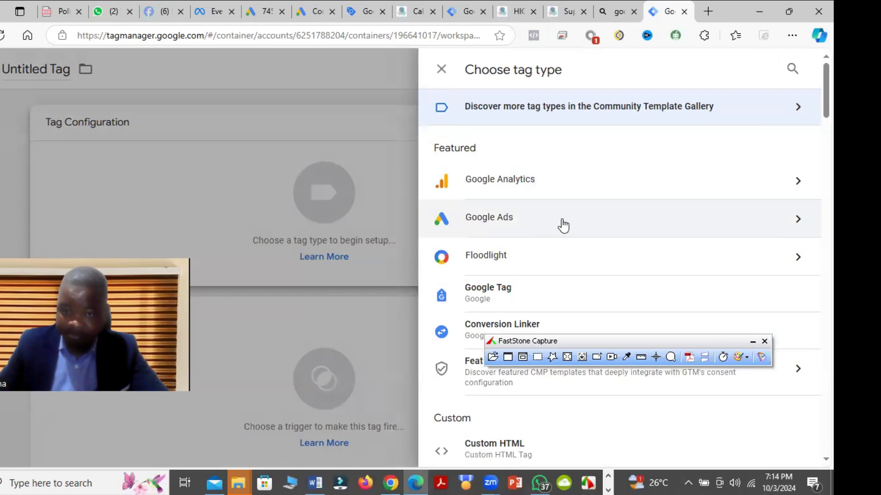
click(563, 225)
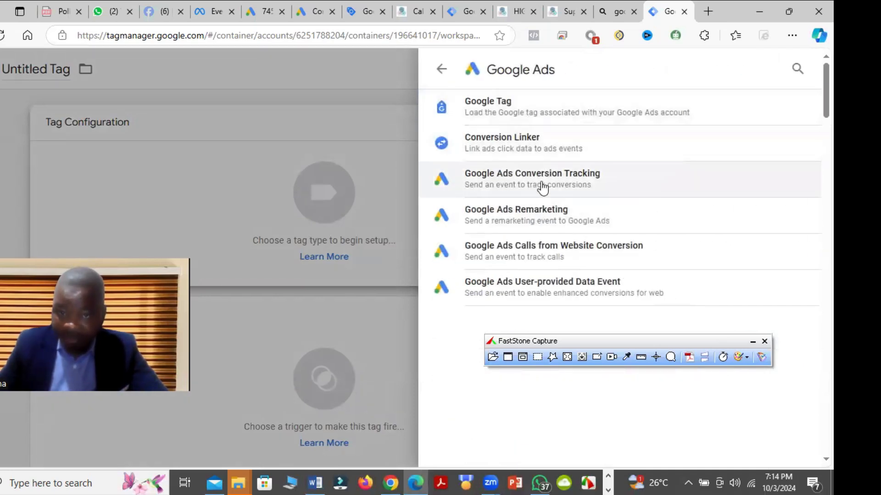
click(569, 180)
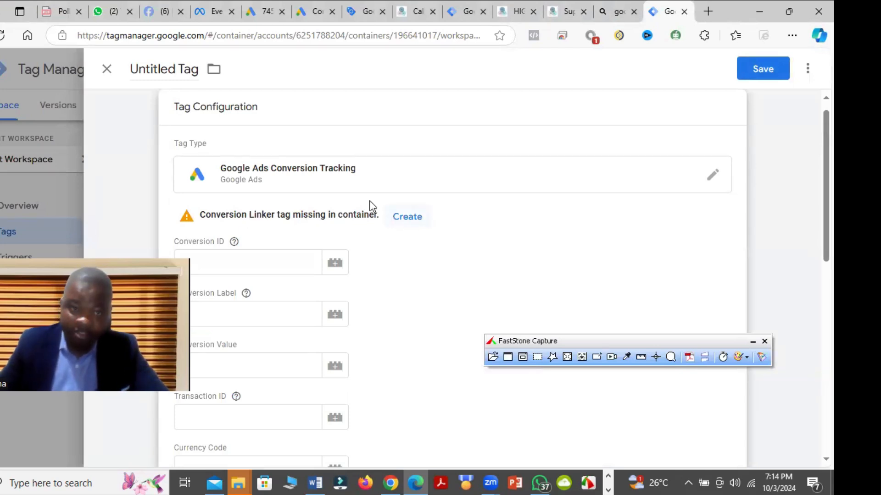
Create the missing Conversion Linker tag from the conversion tracking tag and select Conversion Linker as its tag type.
click(407, 218)
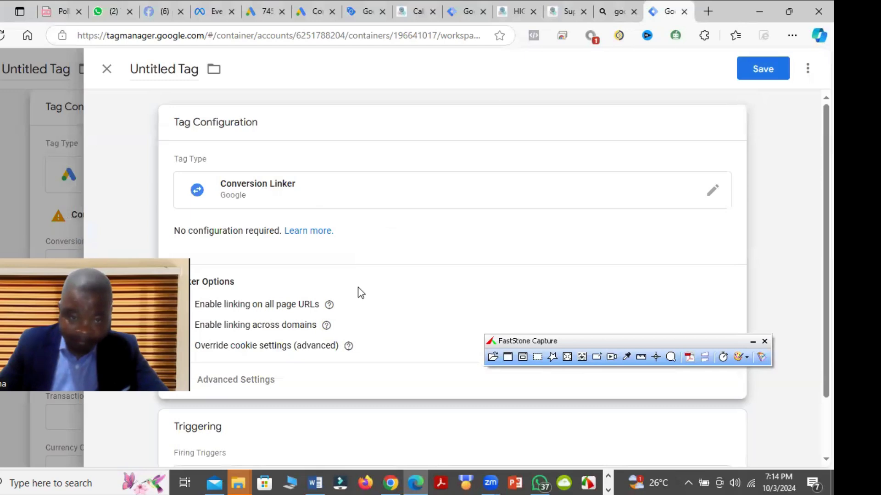
click(310, 191)
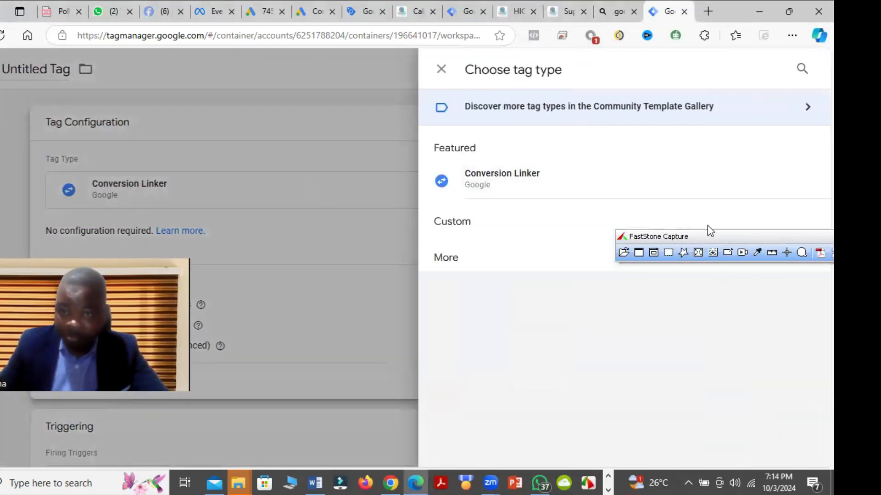
drag(707, 225, 680, 325)
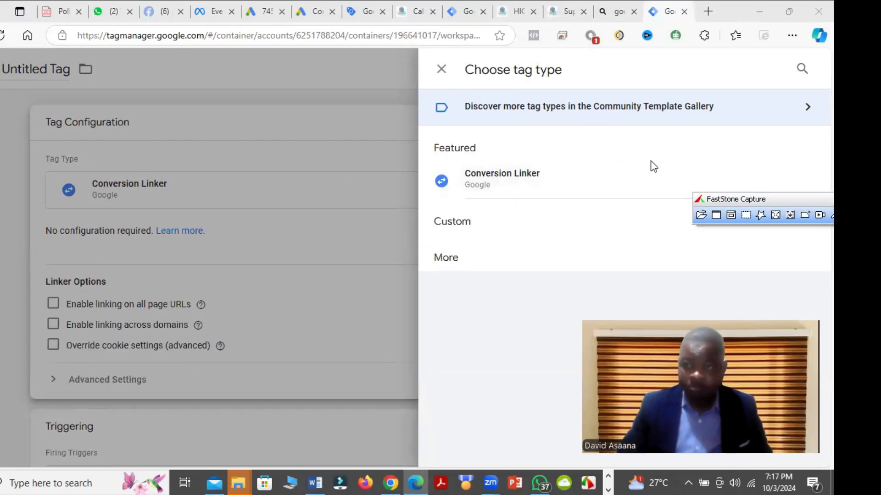
click(558, 184)
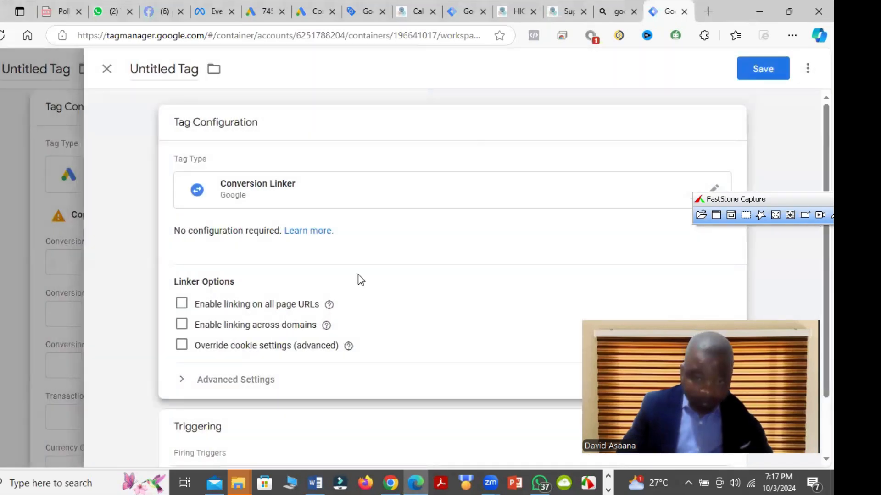
Set the Conversion Linker tag's firing triggers to Initialization - All Pages and All Pages.
scroll(301, 416, down, 2)
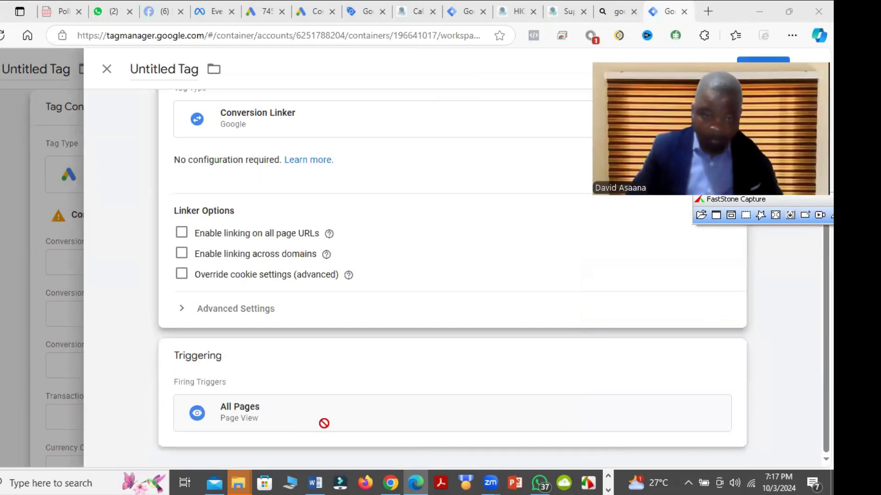
click(324, 423)
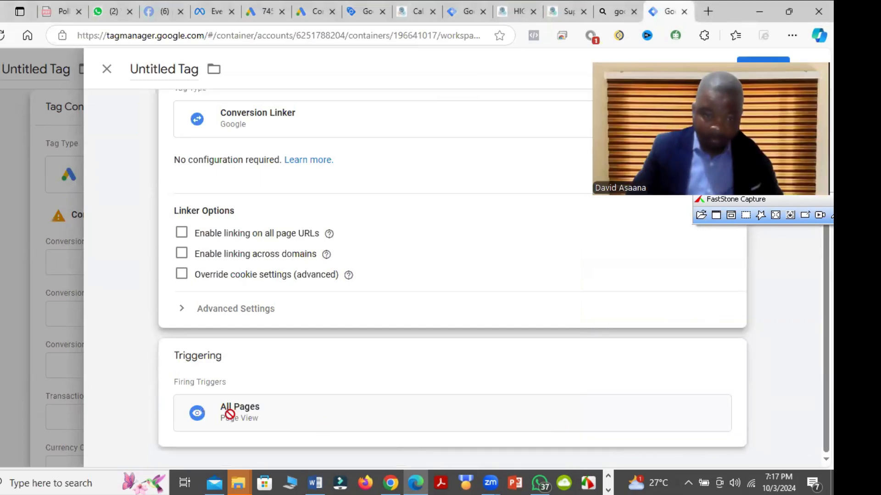
click(710, 411)
click(326, 281)
click(197, 185)
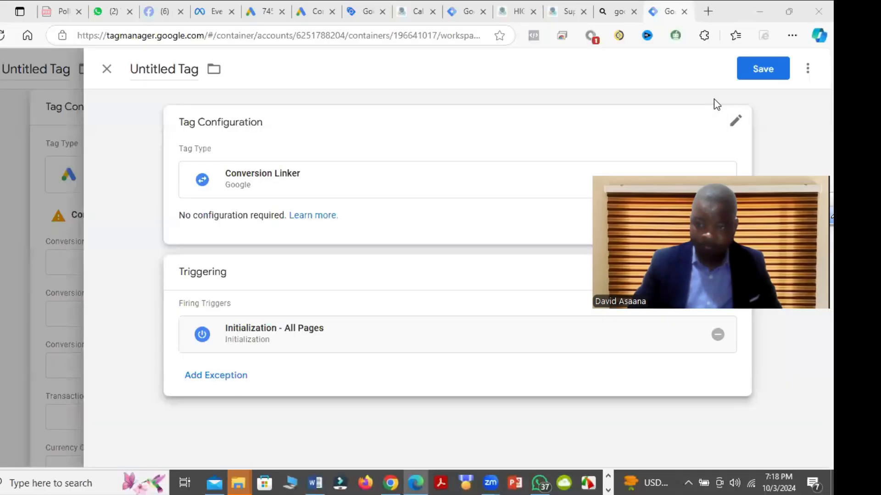
click(718, 303)
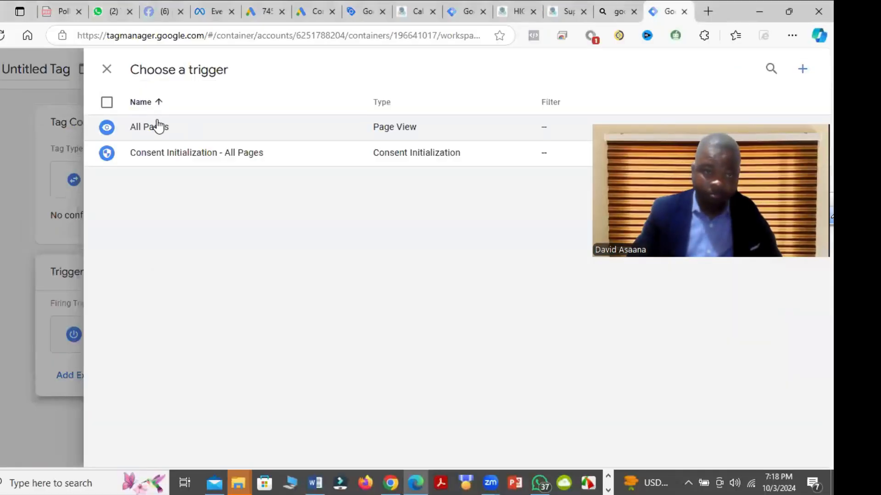
click(181, 133)
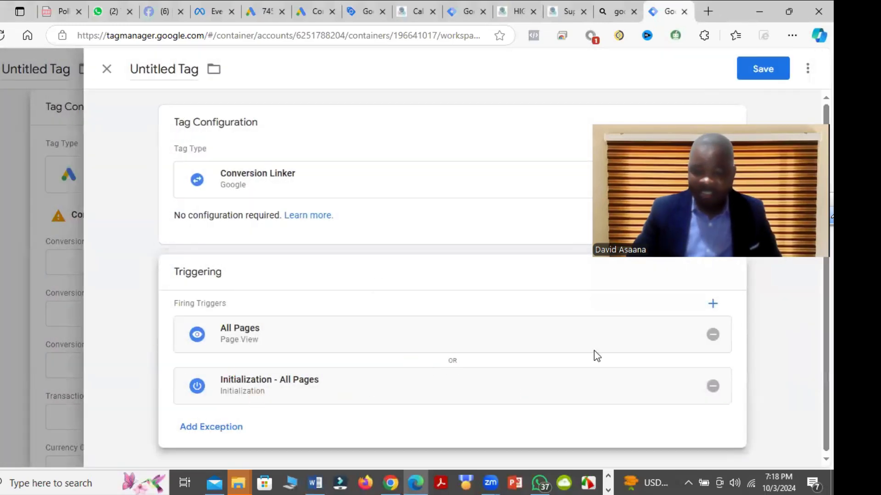
Save the linker tag under the name "Conversion Linker-Google ads".
click(775, 76)
click(356, 235)
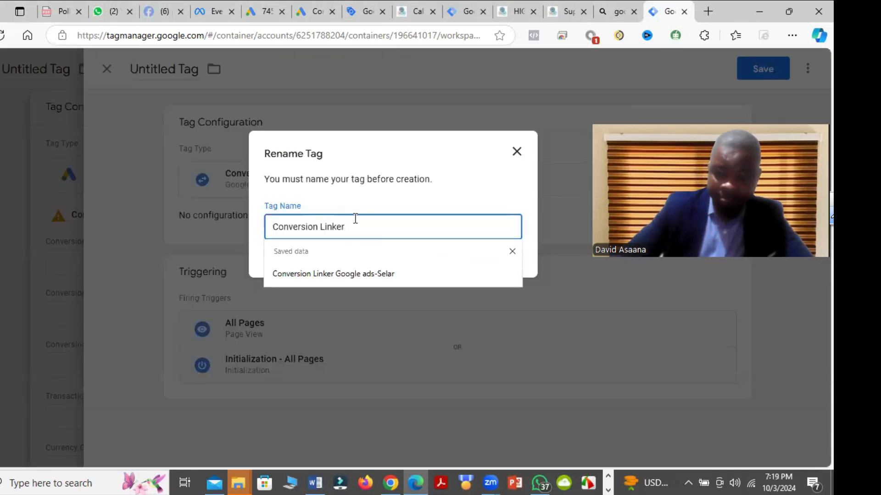
text(-Google ads)
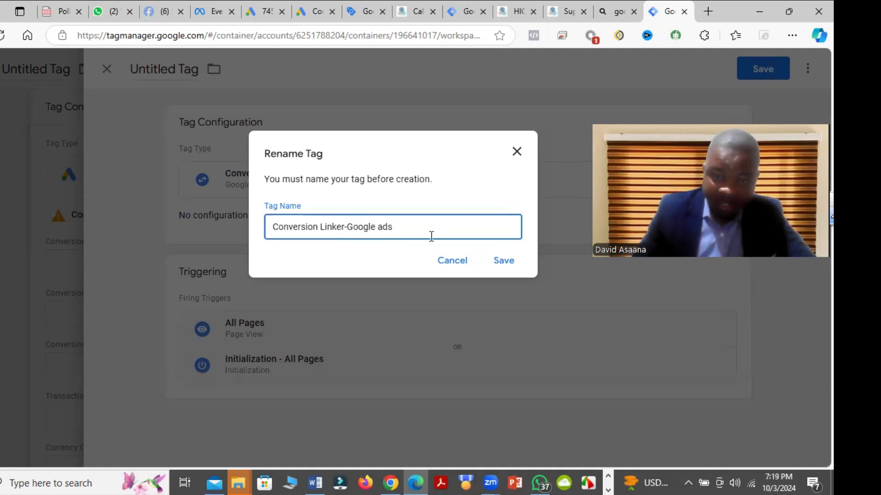
click(503, 261)
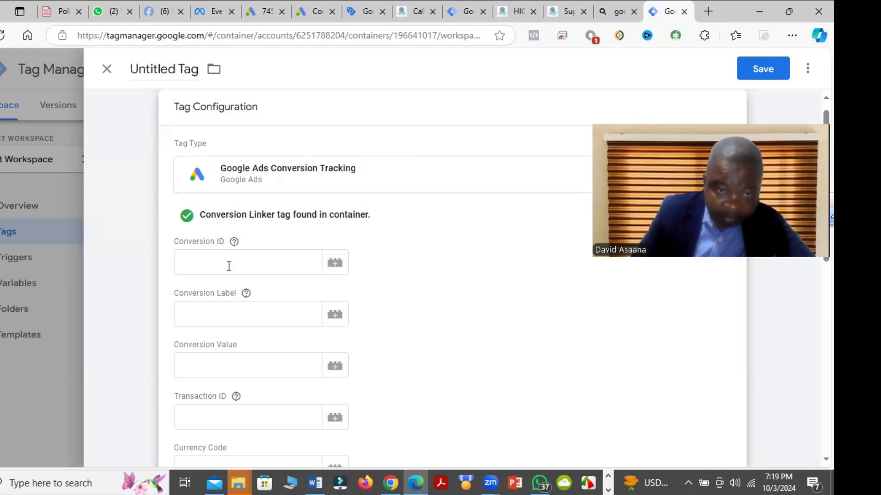
Copy the conversion ID from the Google Ads new conversion action instructions into the tag's Conversion ID in Google Tag Manager.
click(316, 11)
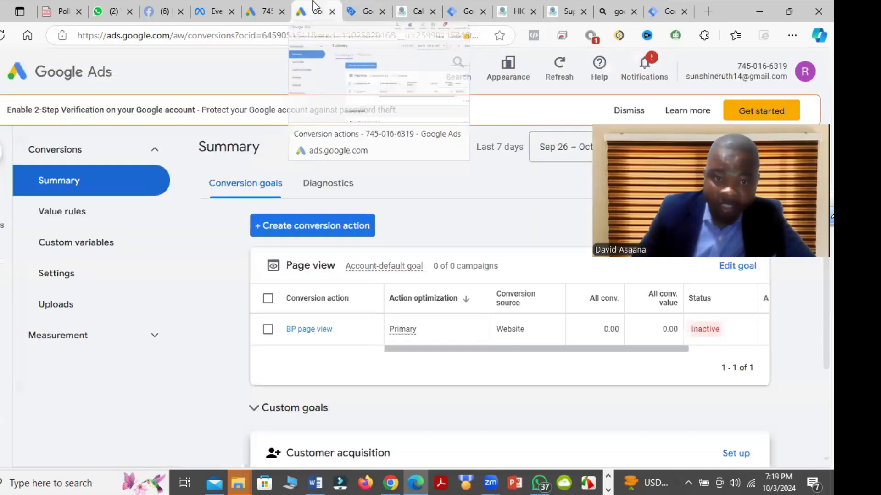
click(265, 9)
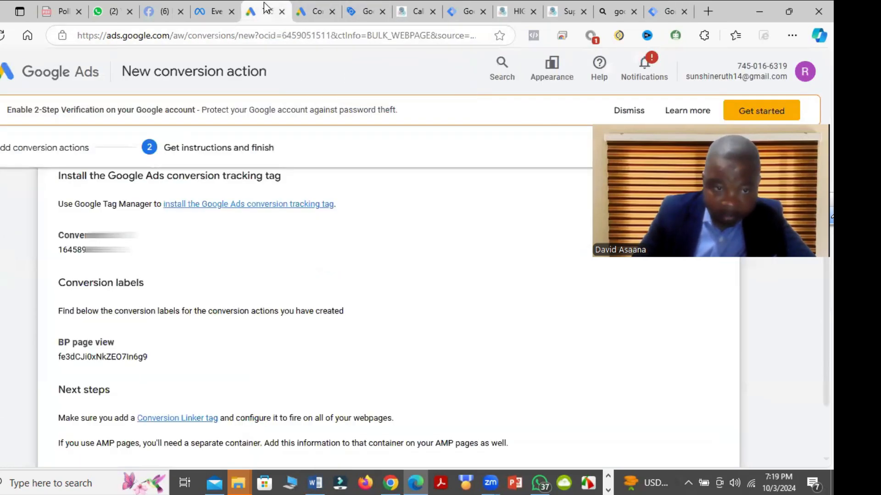
drag(115, 255, 59, 258)
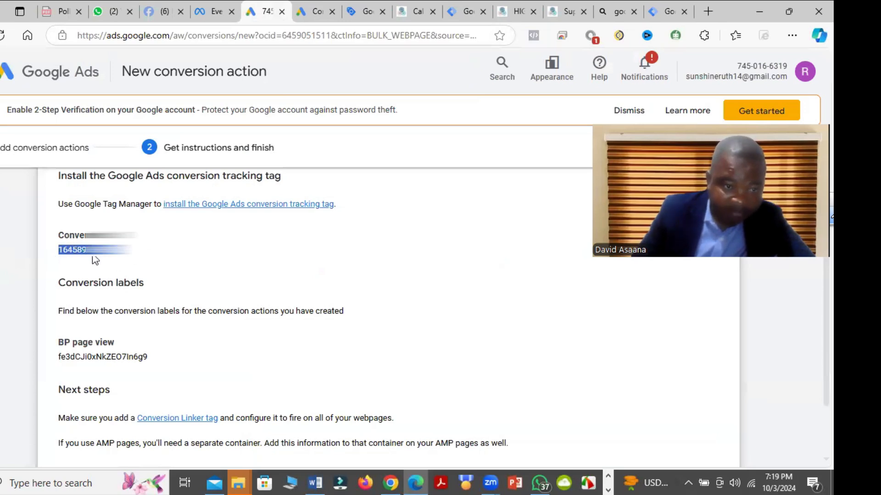
click(73, 208)
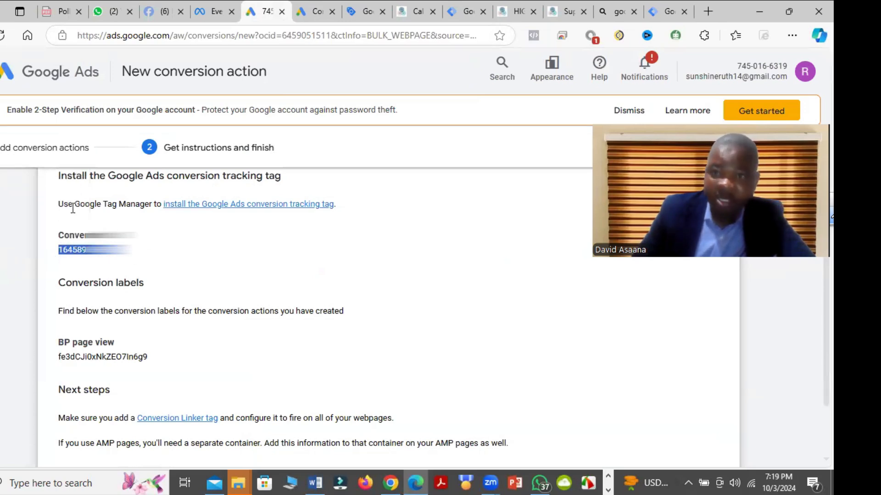
click(665, 12)
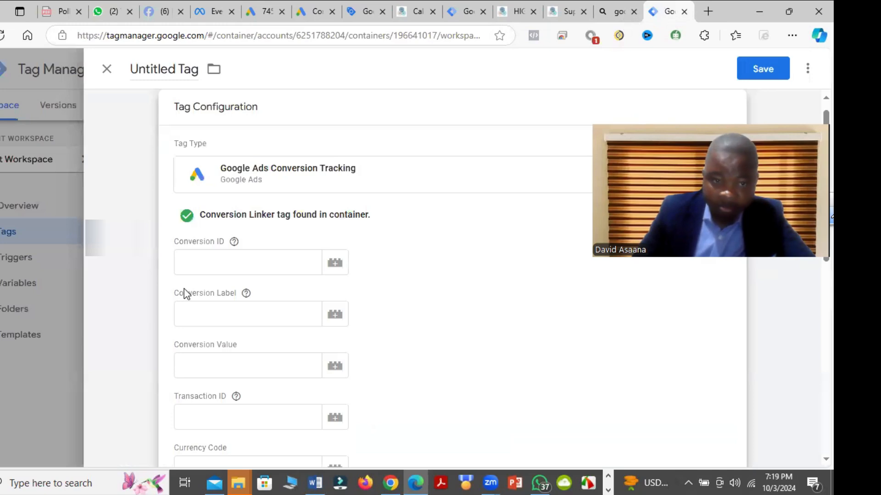
click(201, 267)
right_click(222, 266)
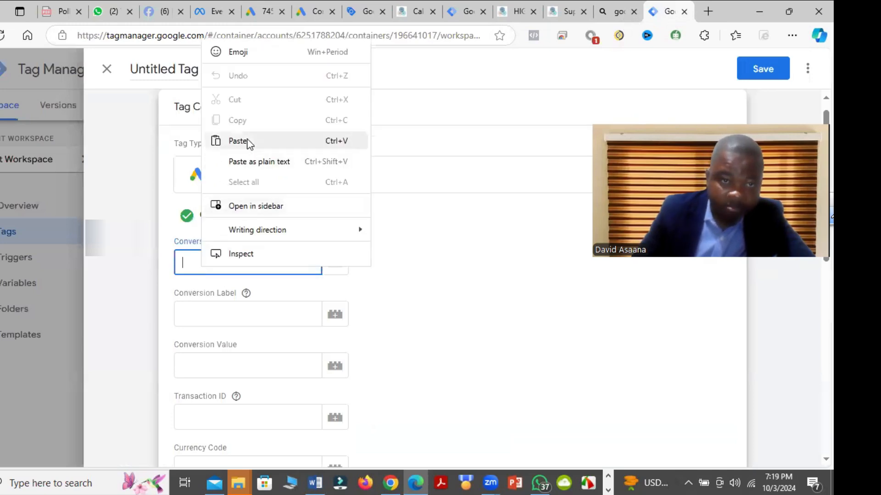
click(245, 141)
Copy the BP page view conversion label from Google Ads into the tag's Conversion Label in Google Tag Manager.
click(261, 12)
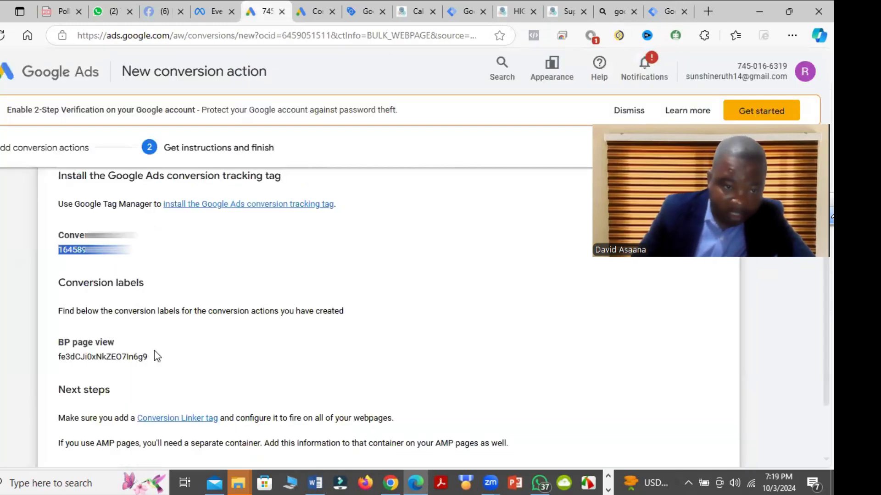
drag(154, 351, 50, 352)
right_click(104, 365)
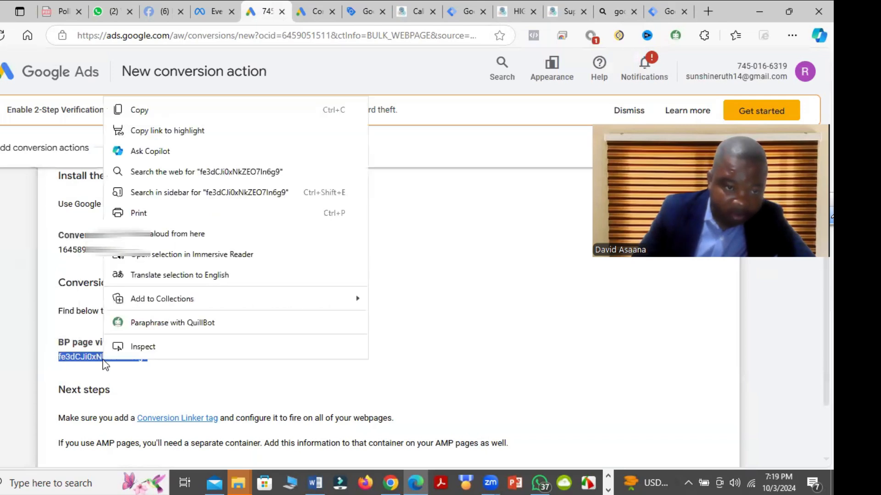
click(148, 109)
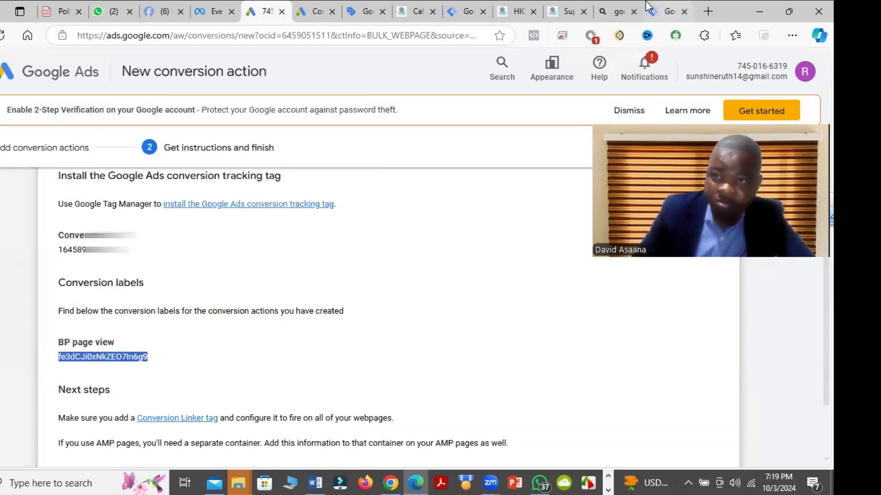
click(649, 14)
click(218, 321)
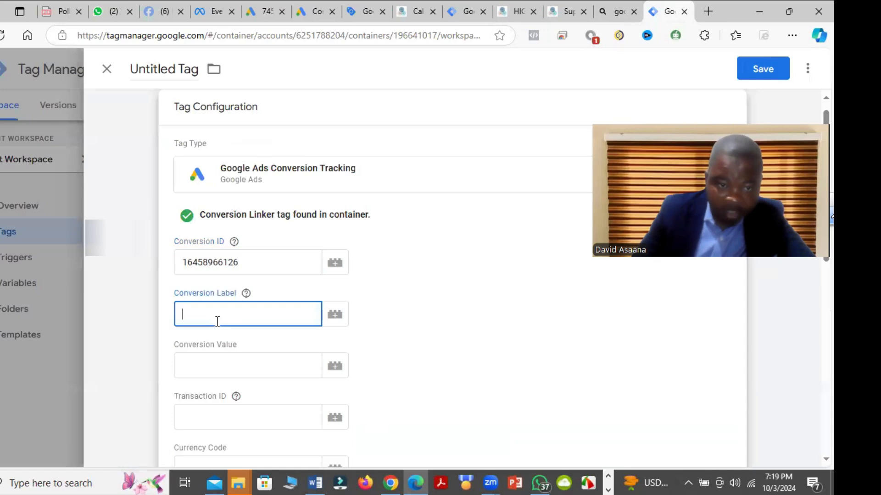
right_click(217, 321)
click(273, 198)
Rename the conversion tracking tag as "BP page view Tag".
scroll(377, 321, down, 5)
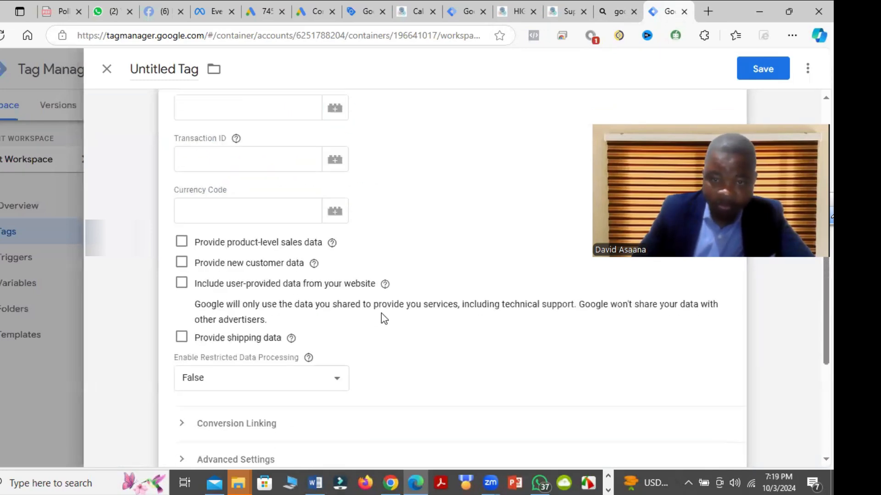
scroll(366, 325, down, 3)
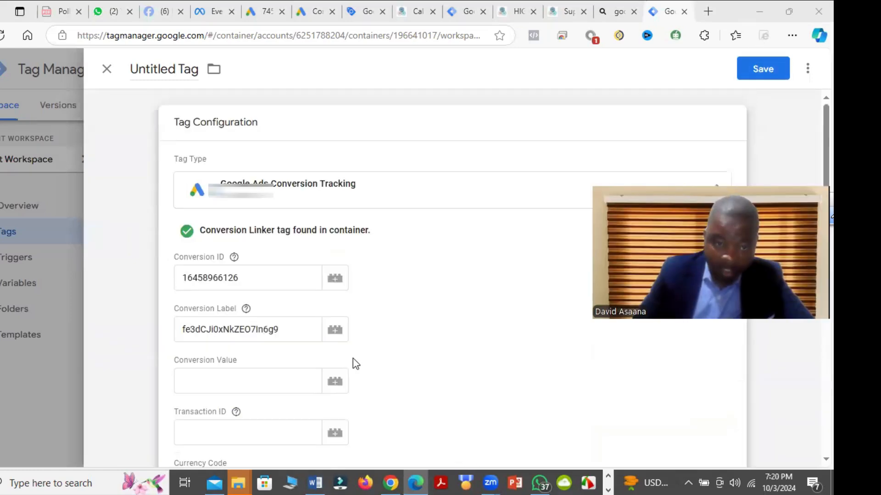
scroll(353, 360, down, 9)
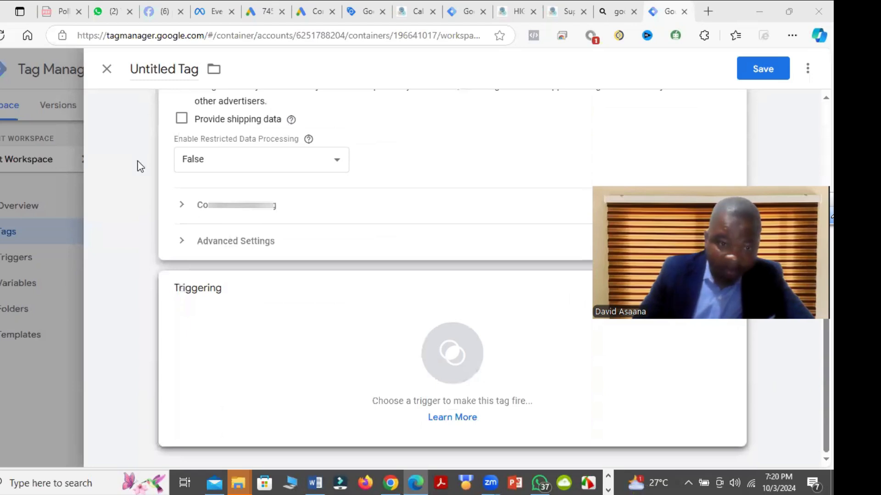
scroll(172, 81, up, 5)
click(167, 70)
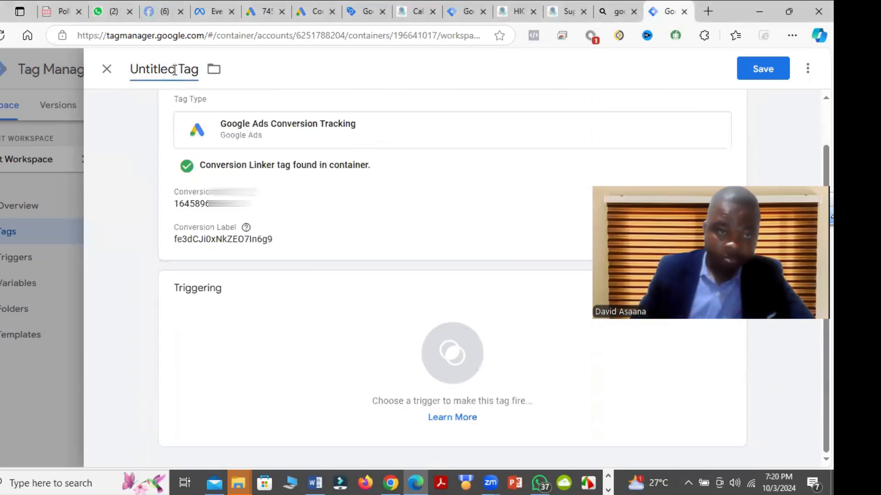
key(BackSpace)
key(BackSpace)
key(BackSpace)
key(BackSpace)
key(BackSpace)
key(BackSpace)
key(BackSpace)
key(BackSpace)
key(BackSpace)
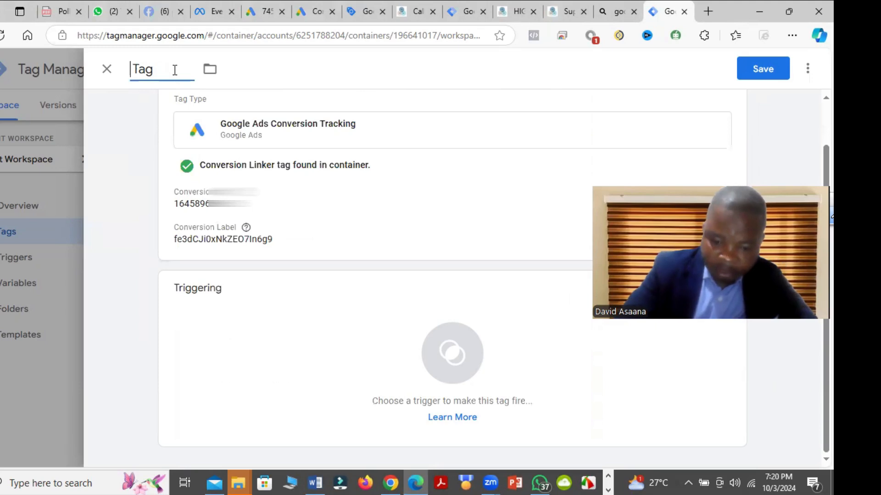
text(BP )
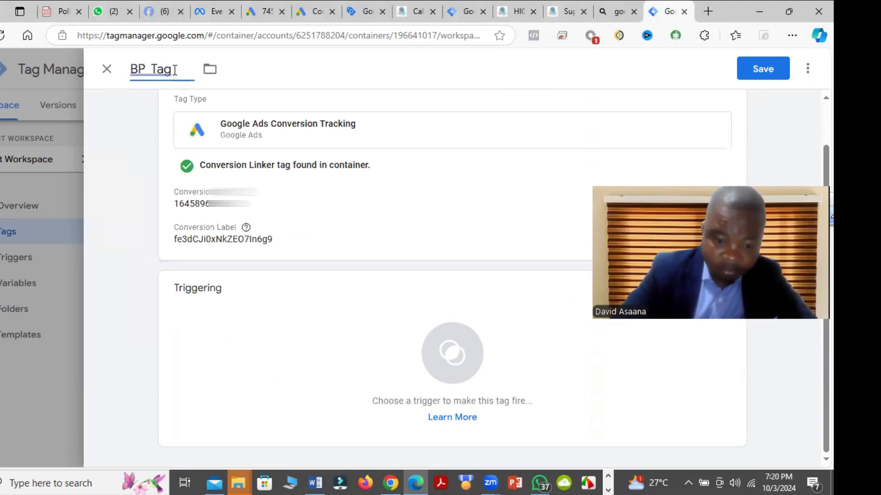
text(page )
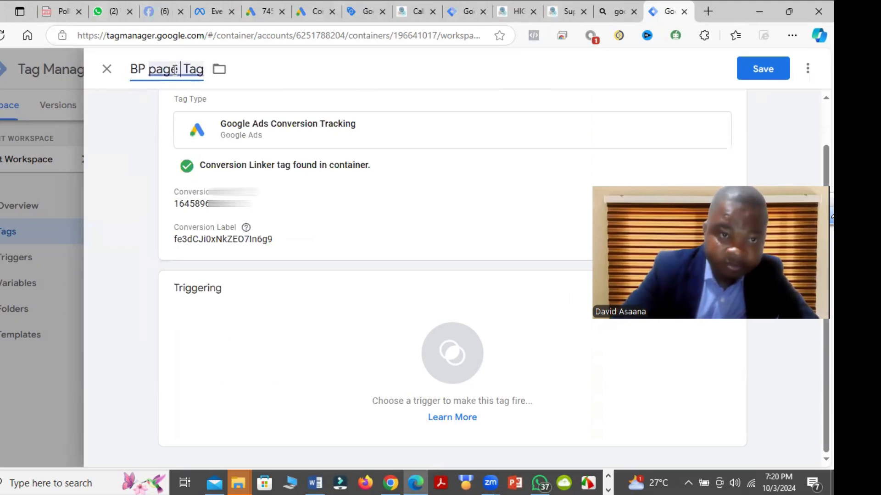
text(view)
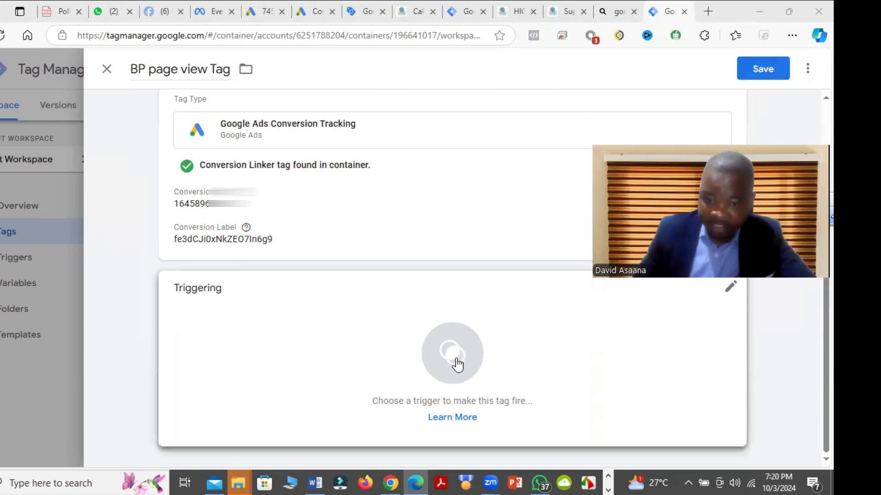
Set the tag's firing trigger to All Pages and save the tag.
click(766, 73)
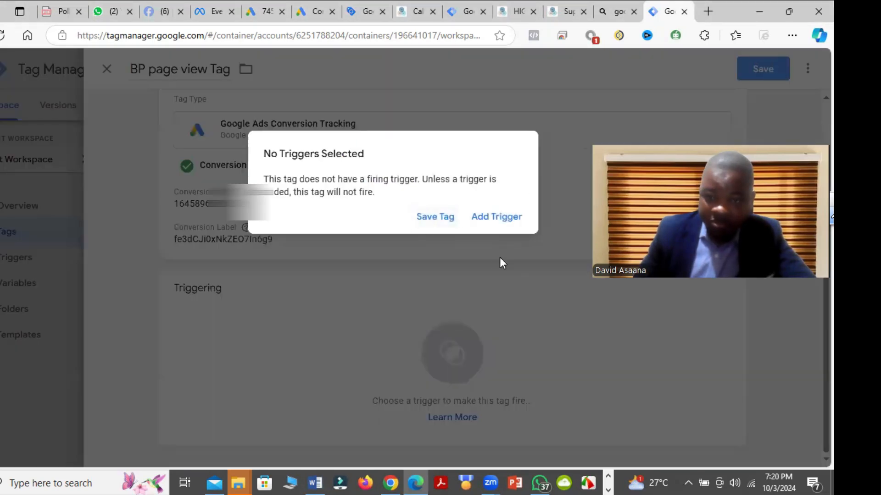
click(497, 216)
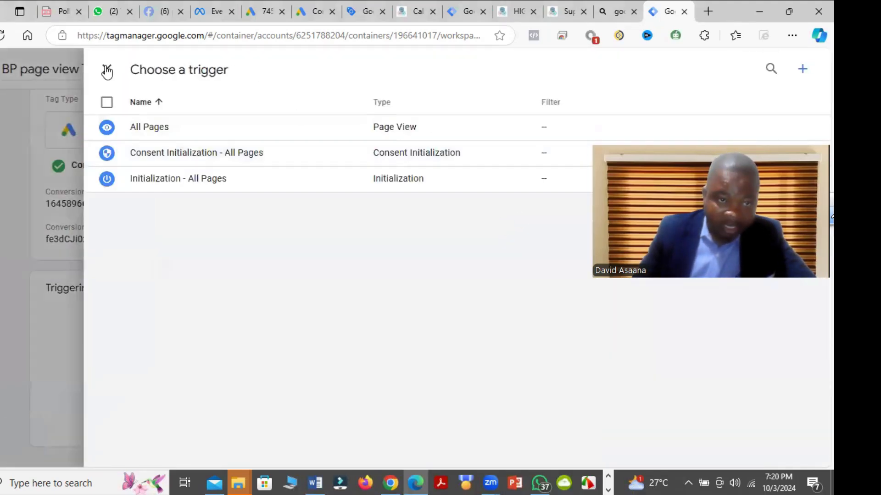
click(106, 71)
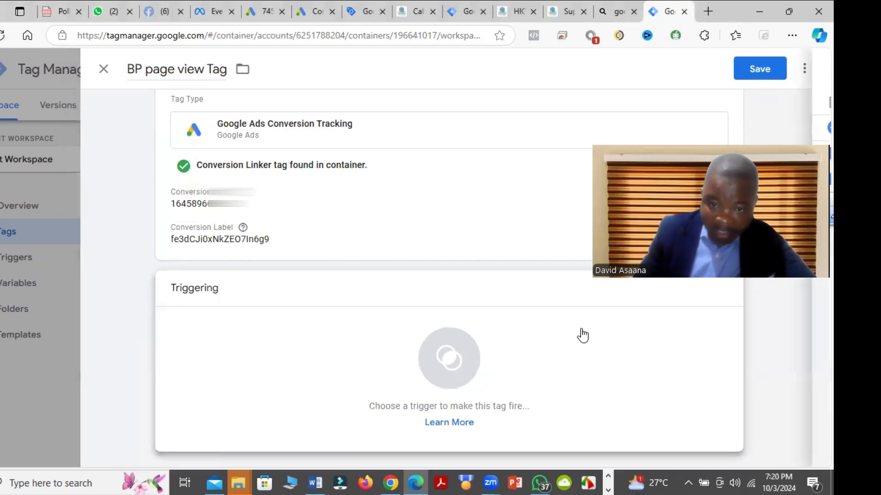
click(582, 335)
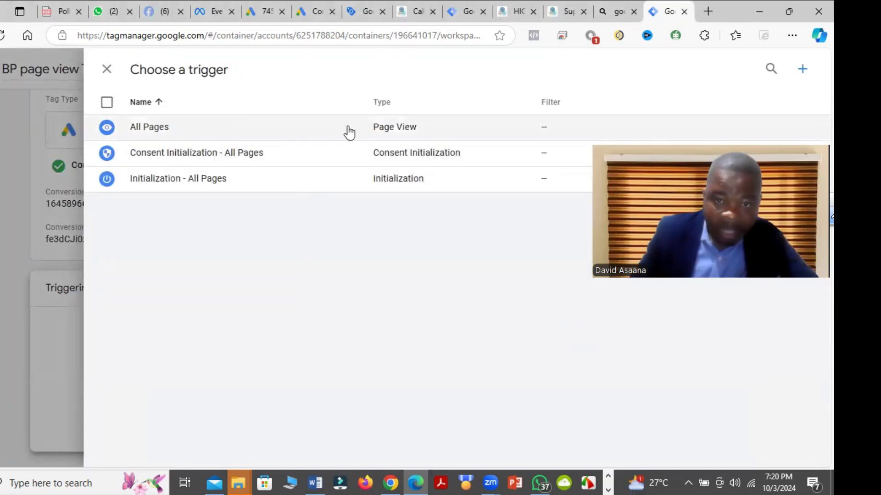
click(404, 132)
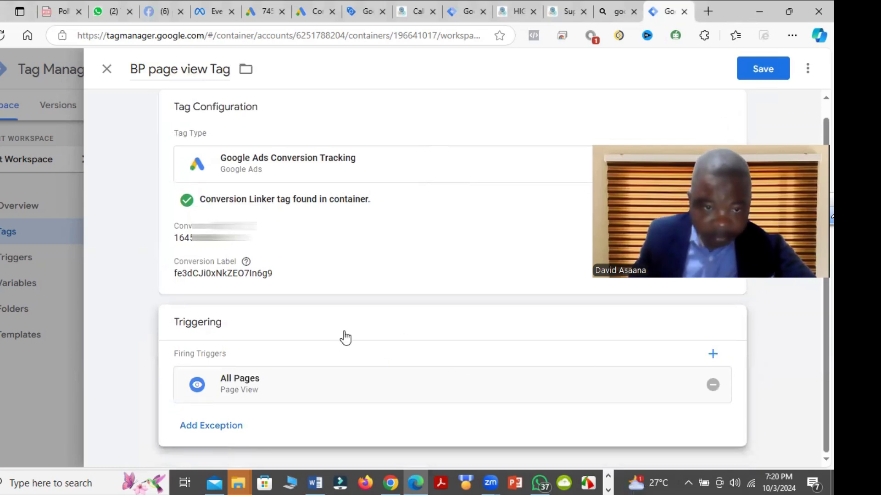
click(769, 72)
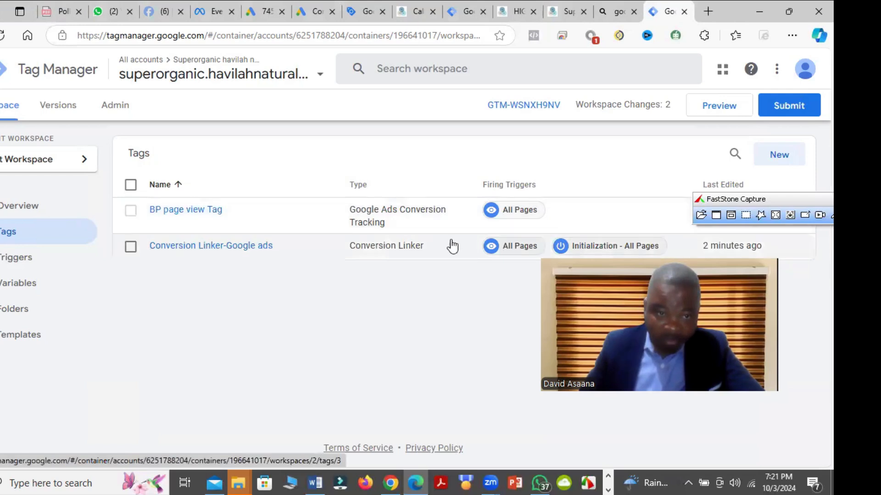
Reopen BP page view Tag and remove its All Pages firing trigger.
click(198, 211)
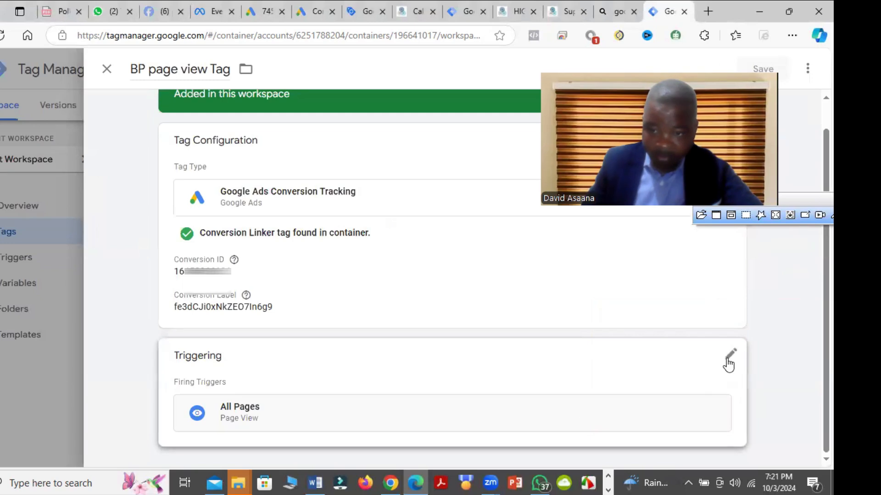
click(729, 363)
click(710, 385)
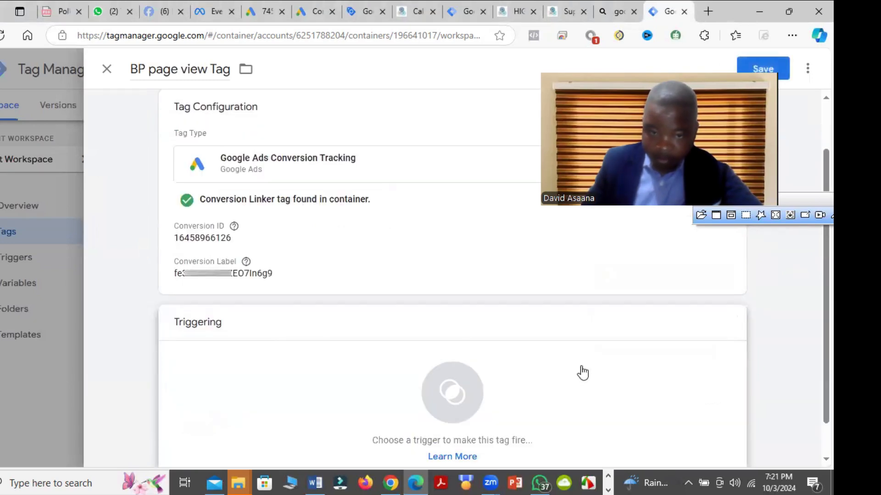
Create a new trigger for the tag and choose Page View as its trigger type.
scroll(583, 373, down, 1)
click(502, 351)
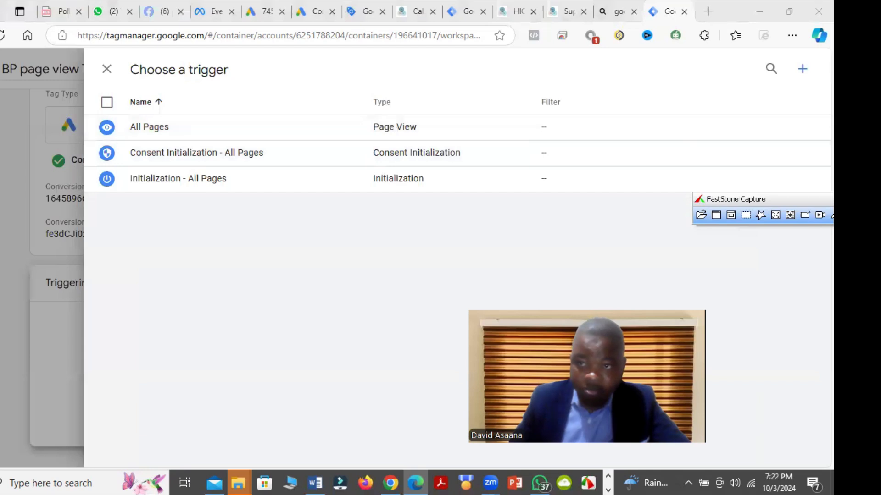
click(804, 70)
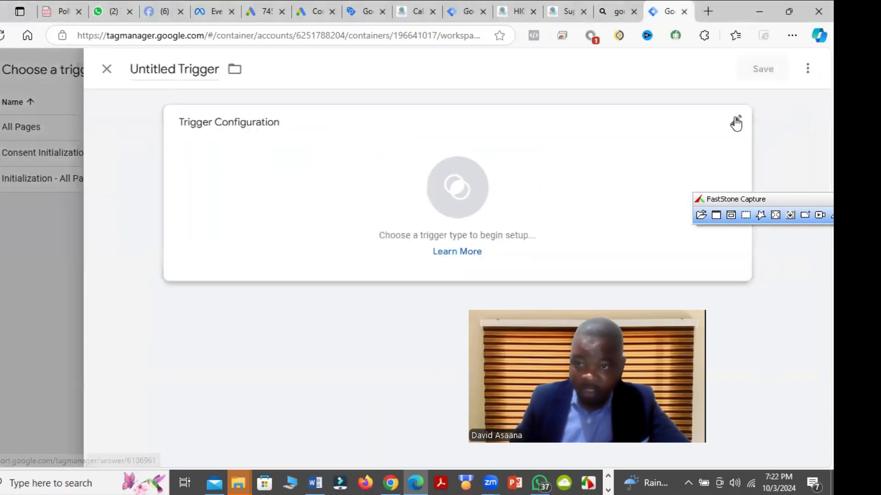
click(735, 121)
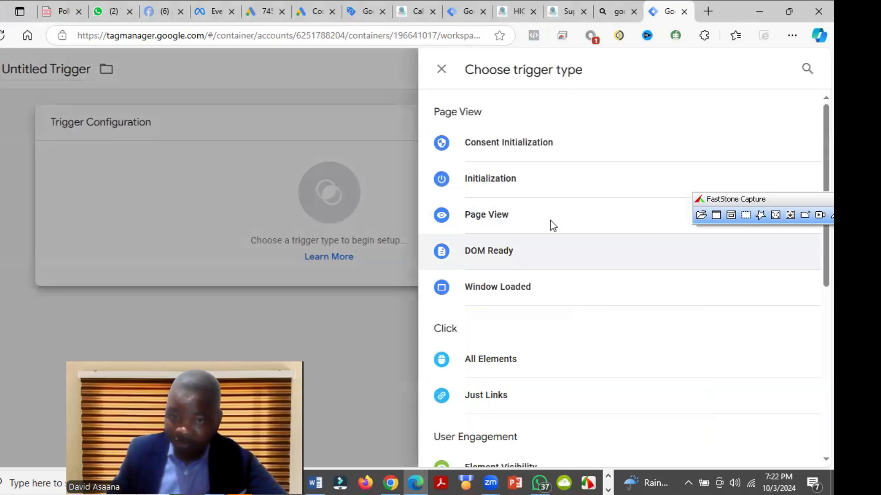
scroll(510, 225, down, 2)
scroll(521, 154, down, 2)
scroll(513, 287, up, 3)
click(507, 191)
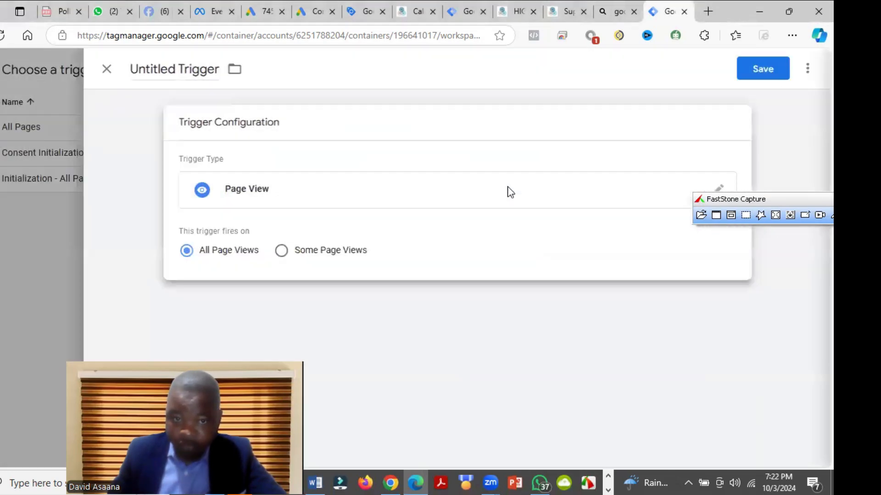
Limit the trigger to some page views and base its firing condition on Page URL with the contains operator.
click(283, 252)
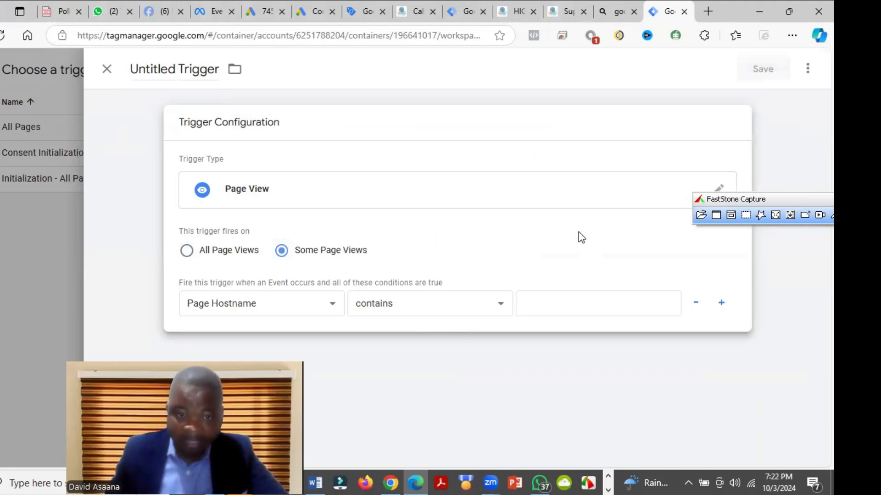
click(598, 301)
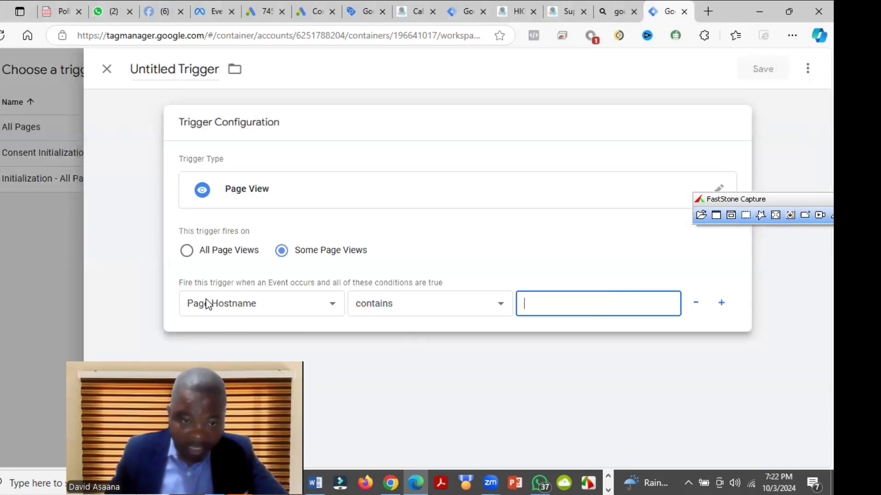
click(247, 308)
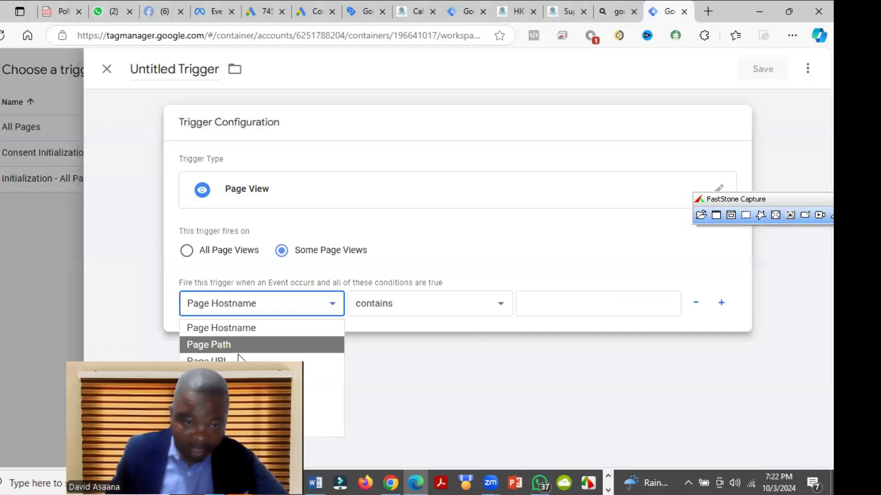
click(239, 360)
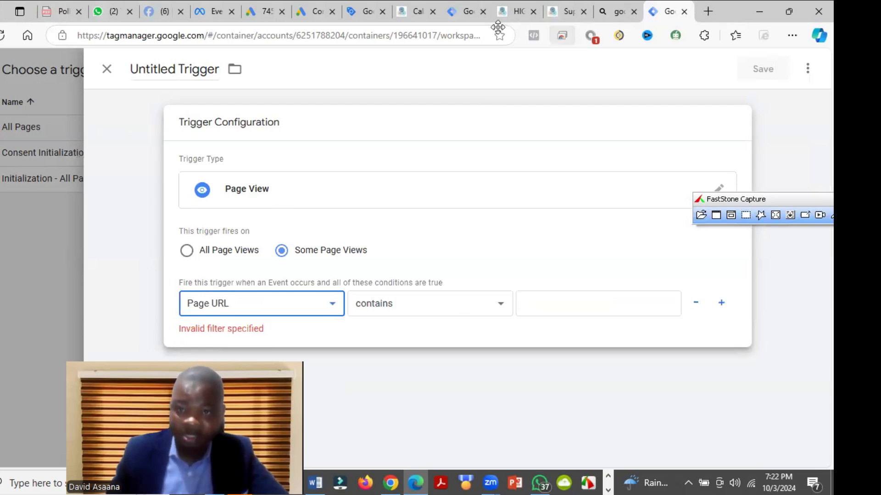
Copy the high-blood-pressure landing page's URL and enter it as the value of the trigger's Page URL condition.
click(543, 6)
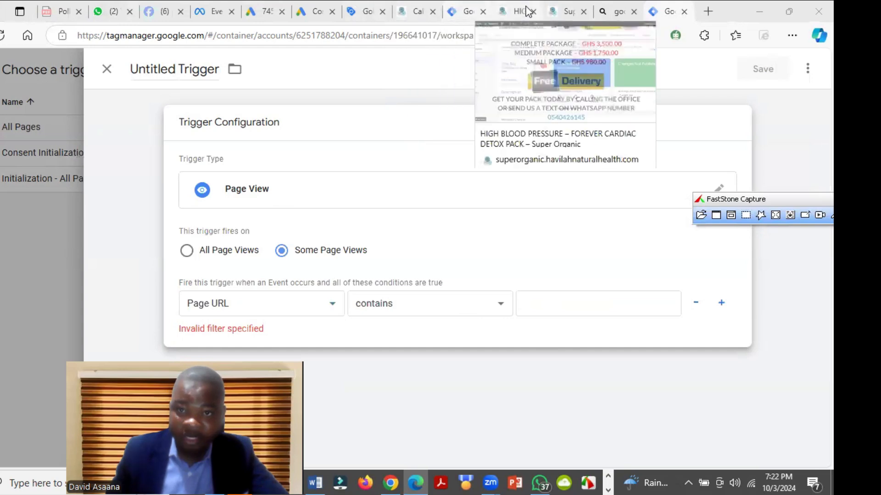
click(567, 11)
scroll(417, 163, down, 5)
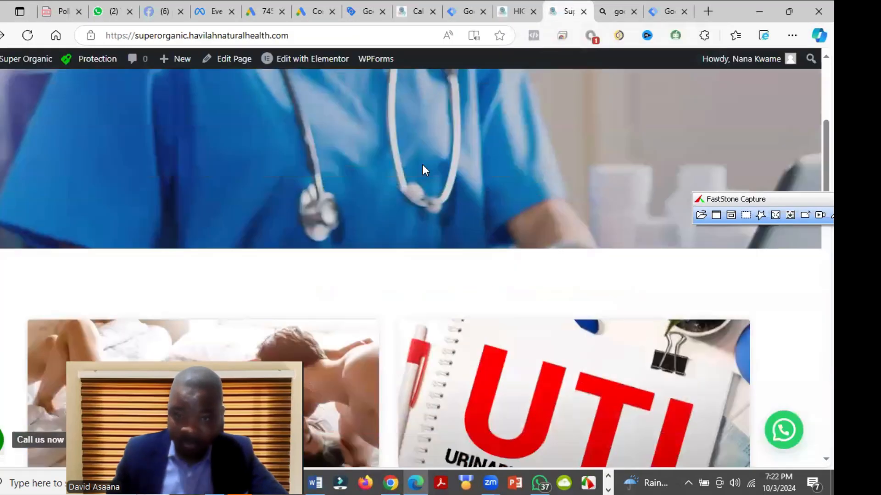
click(530, 8)
scroll(421, 144, up, 20)
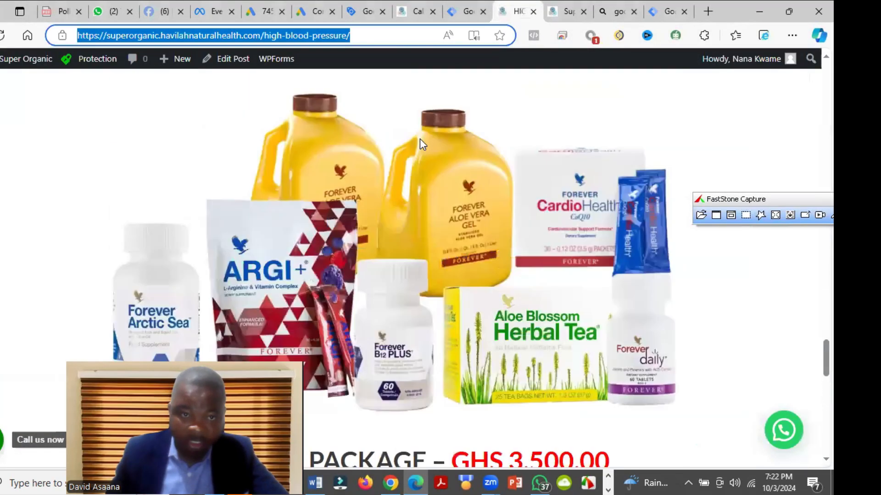
right_click(312, 37)
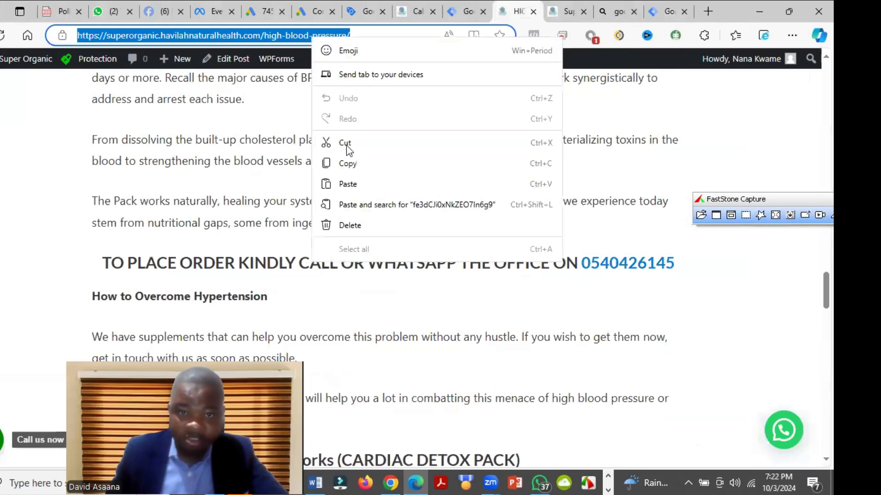
click(357, 161)
click(669, 9)
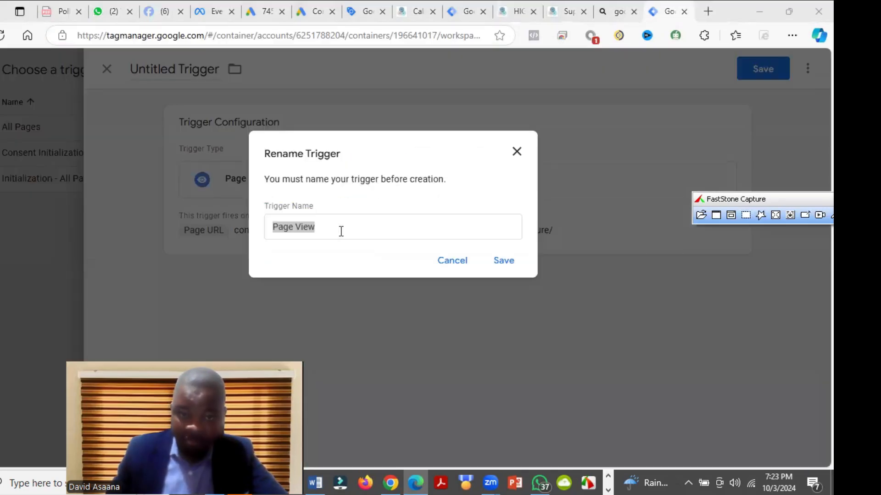
Name the trigger "Bp Page View", save it, and save BP page view Tag with this firing trigger.
click(342, 227)
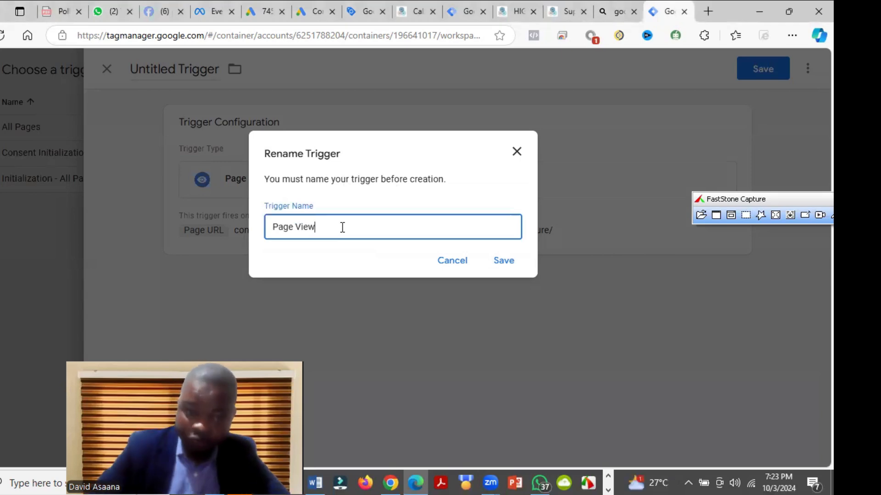
key(Home)
text(Bp)
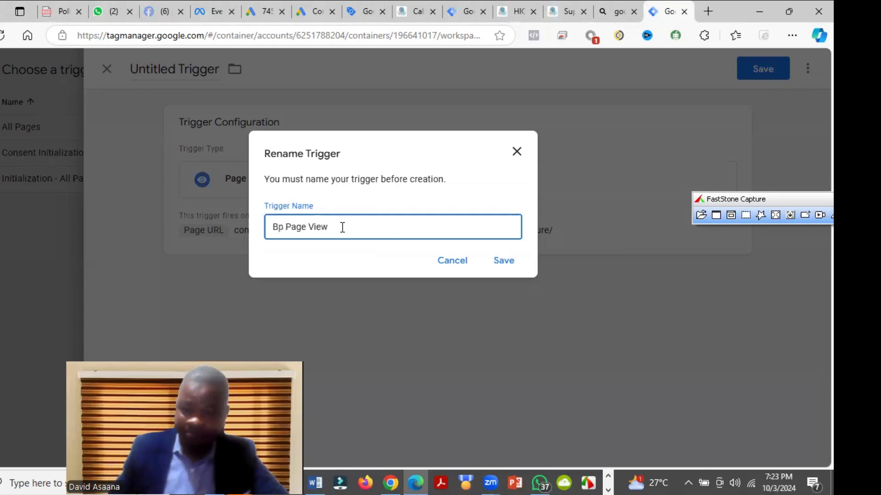
click(504, 261)
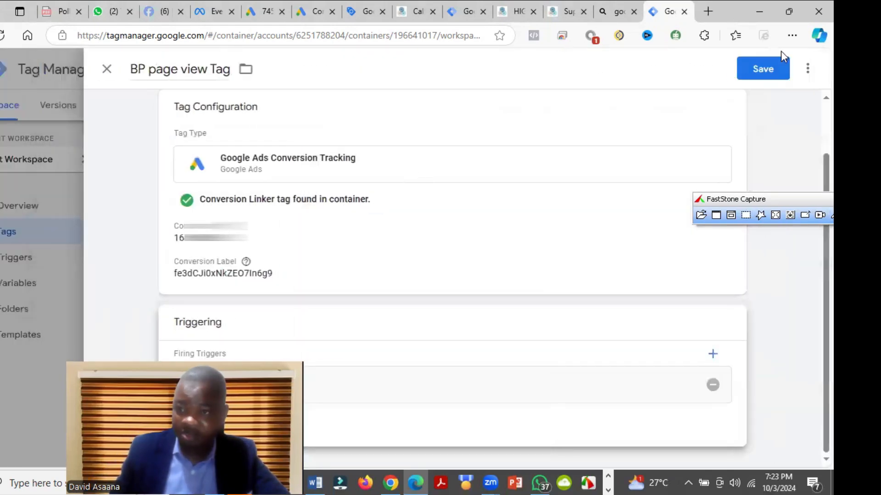
click(768, 73)
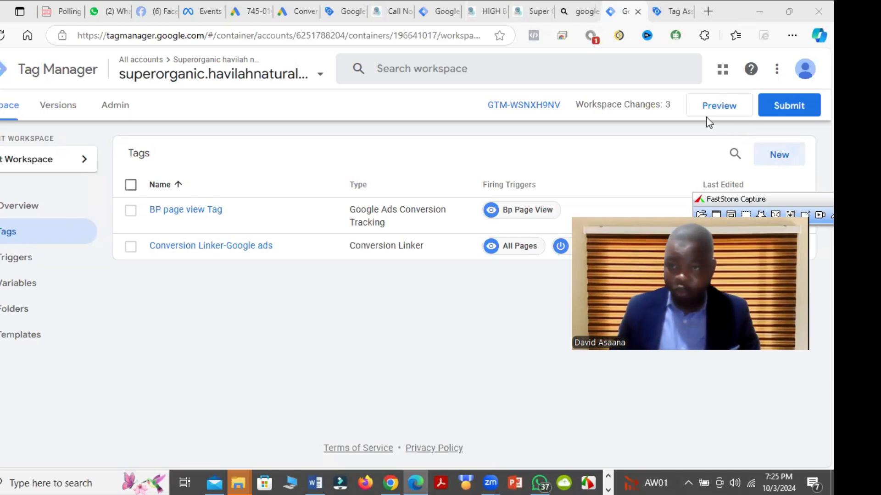
click(729, 116)
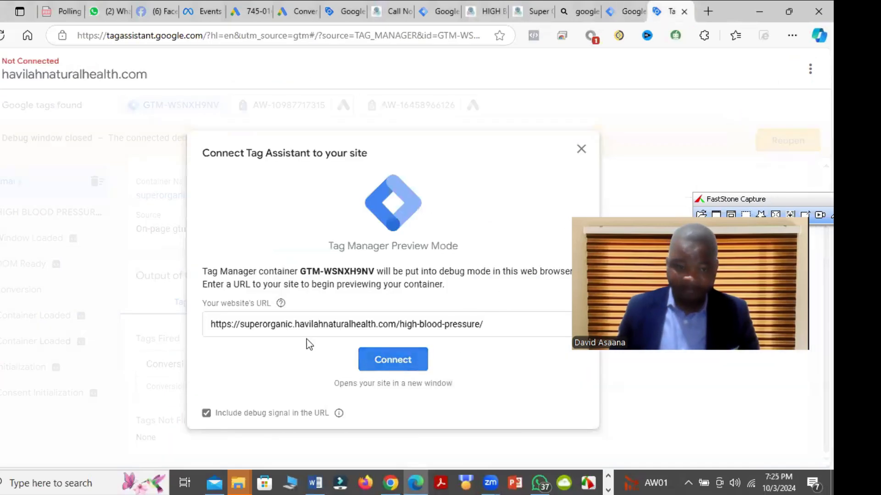
click(394, 361)
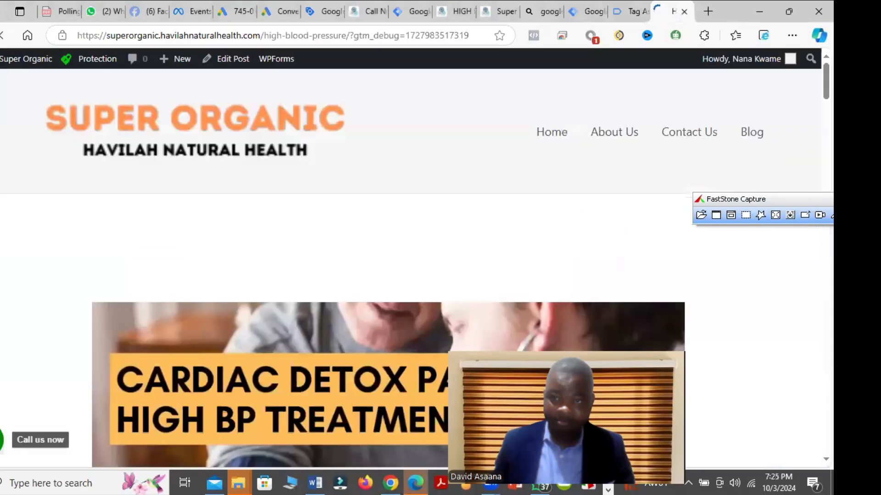
scroll(613, 258, down, 10)
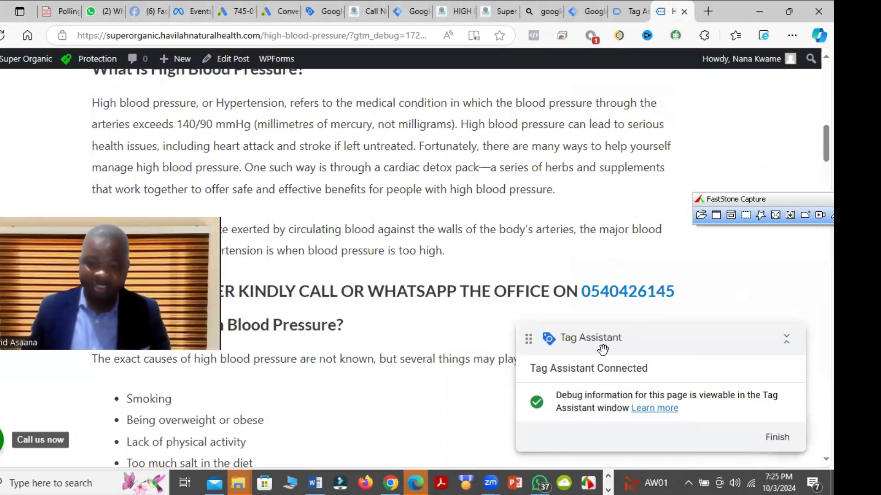
click(777, 437)
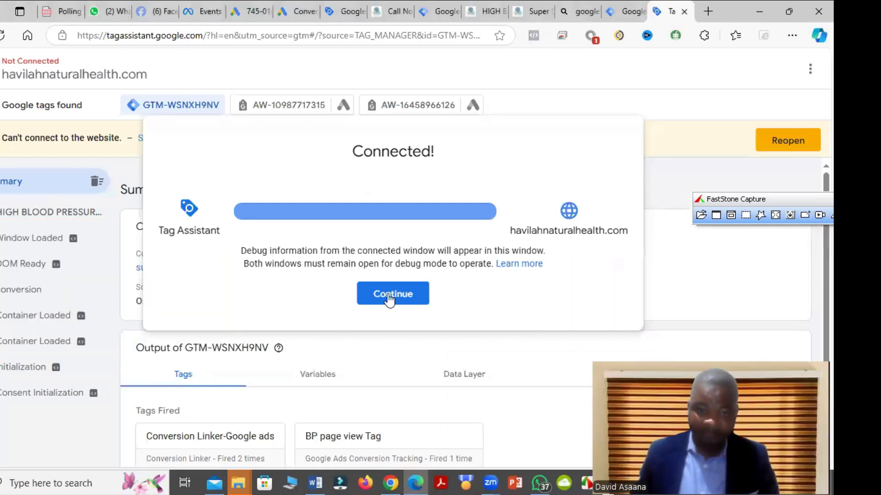
click(410, 303)
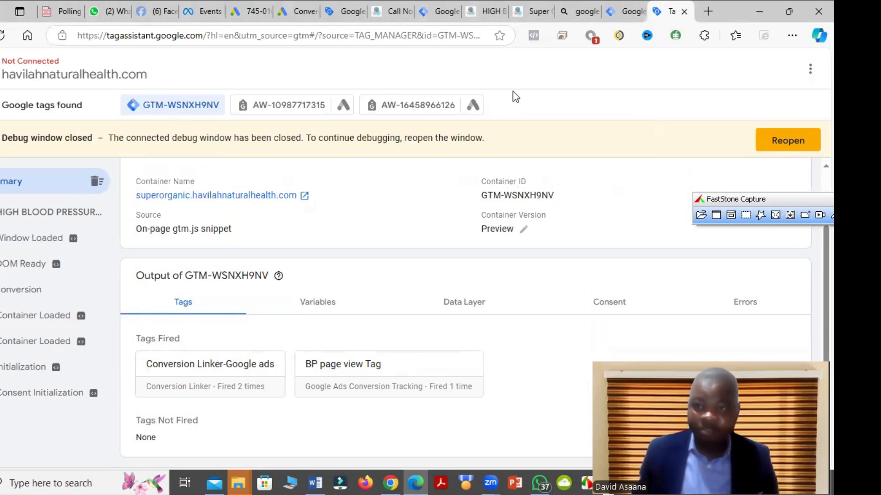
Return to the high-blood-pressure landing page and look over its product packages and their prices.
click(581, 10)
click(617, 7)
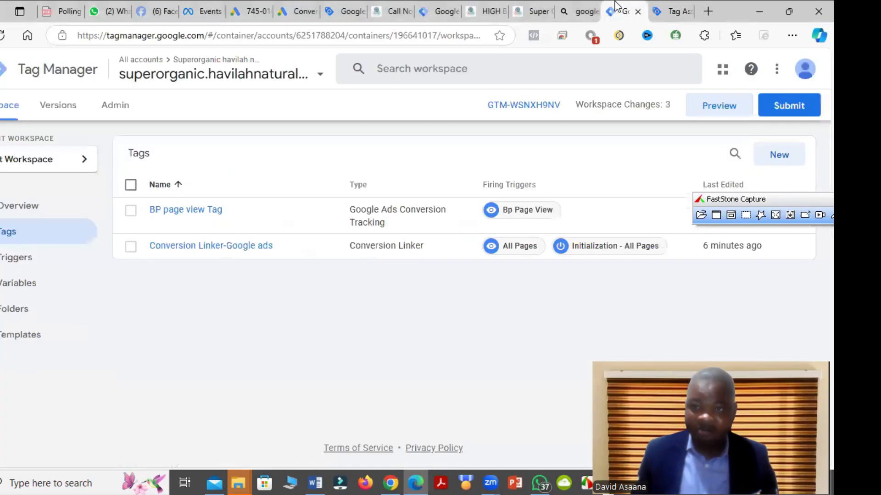
click(651, 10)
click(576, 11)
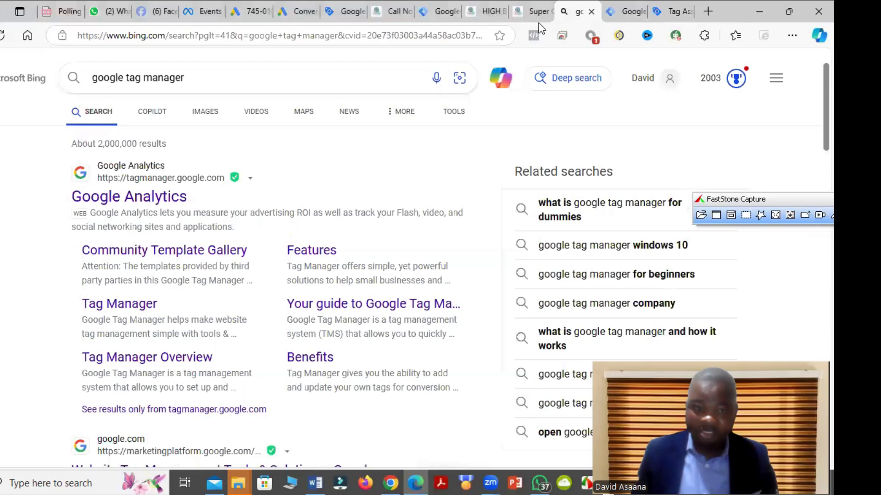
click(526, 10)
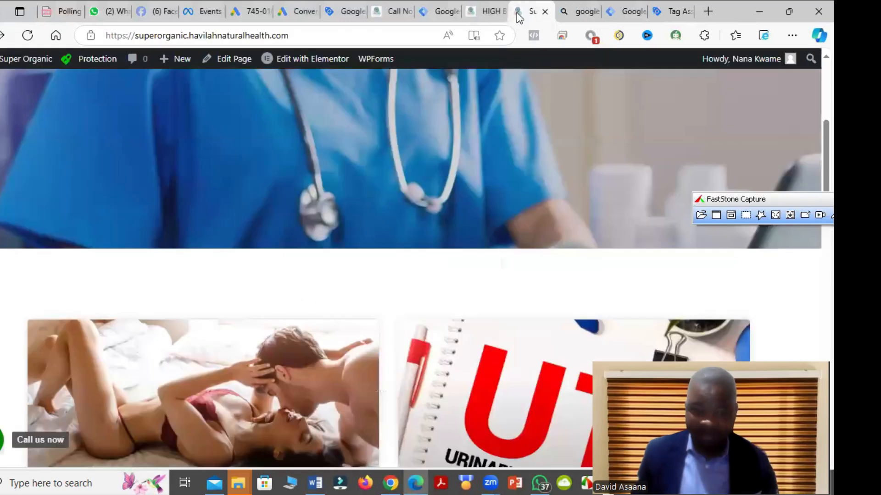
scroll(459, 372, down, 10)
click(486, 10)
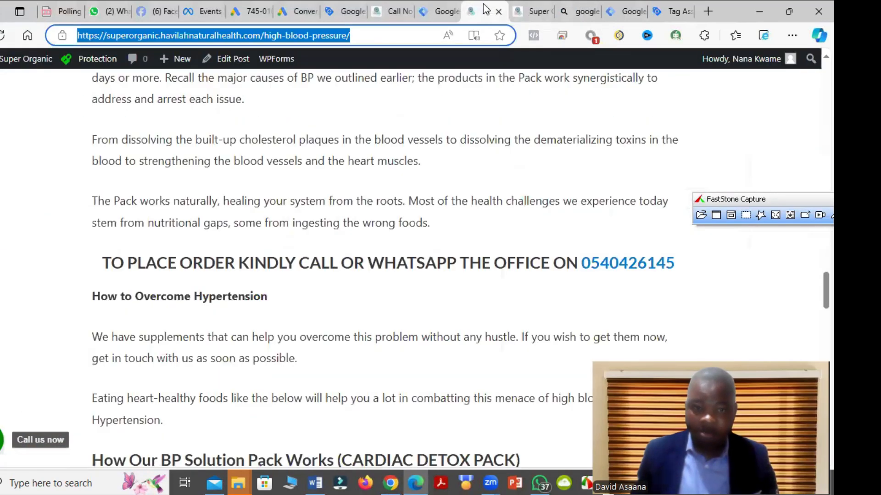
scroll(524, 316, down, 8)
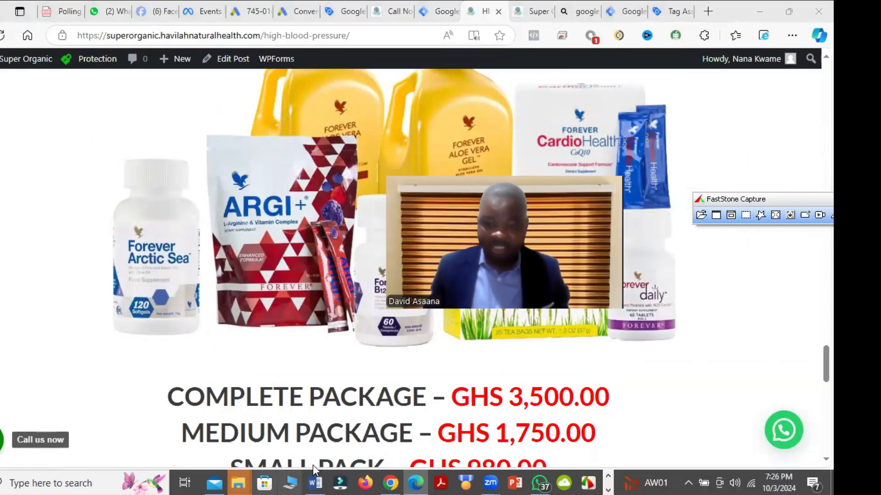
mouse_move(2, 438)
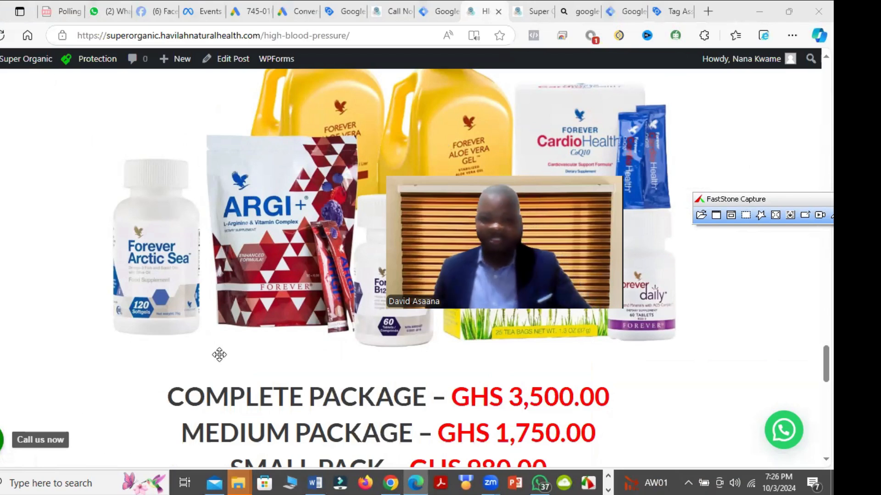
scroll(220, 354, down, 1)
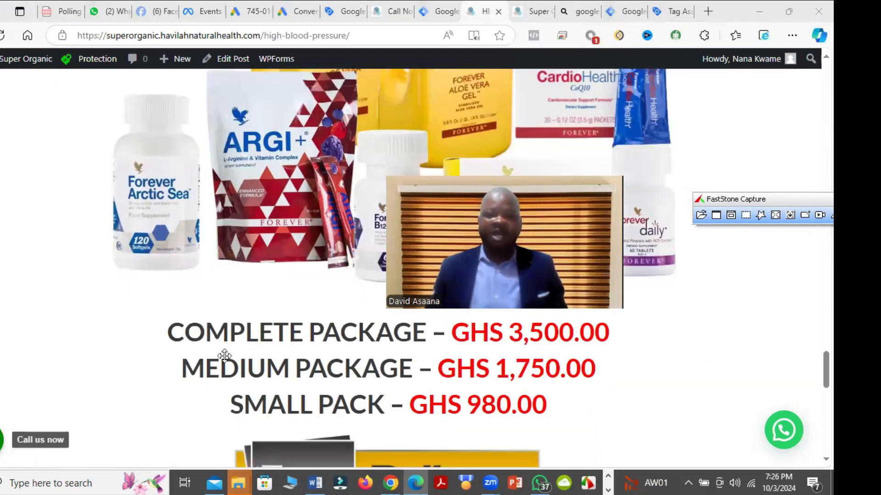